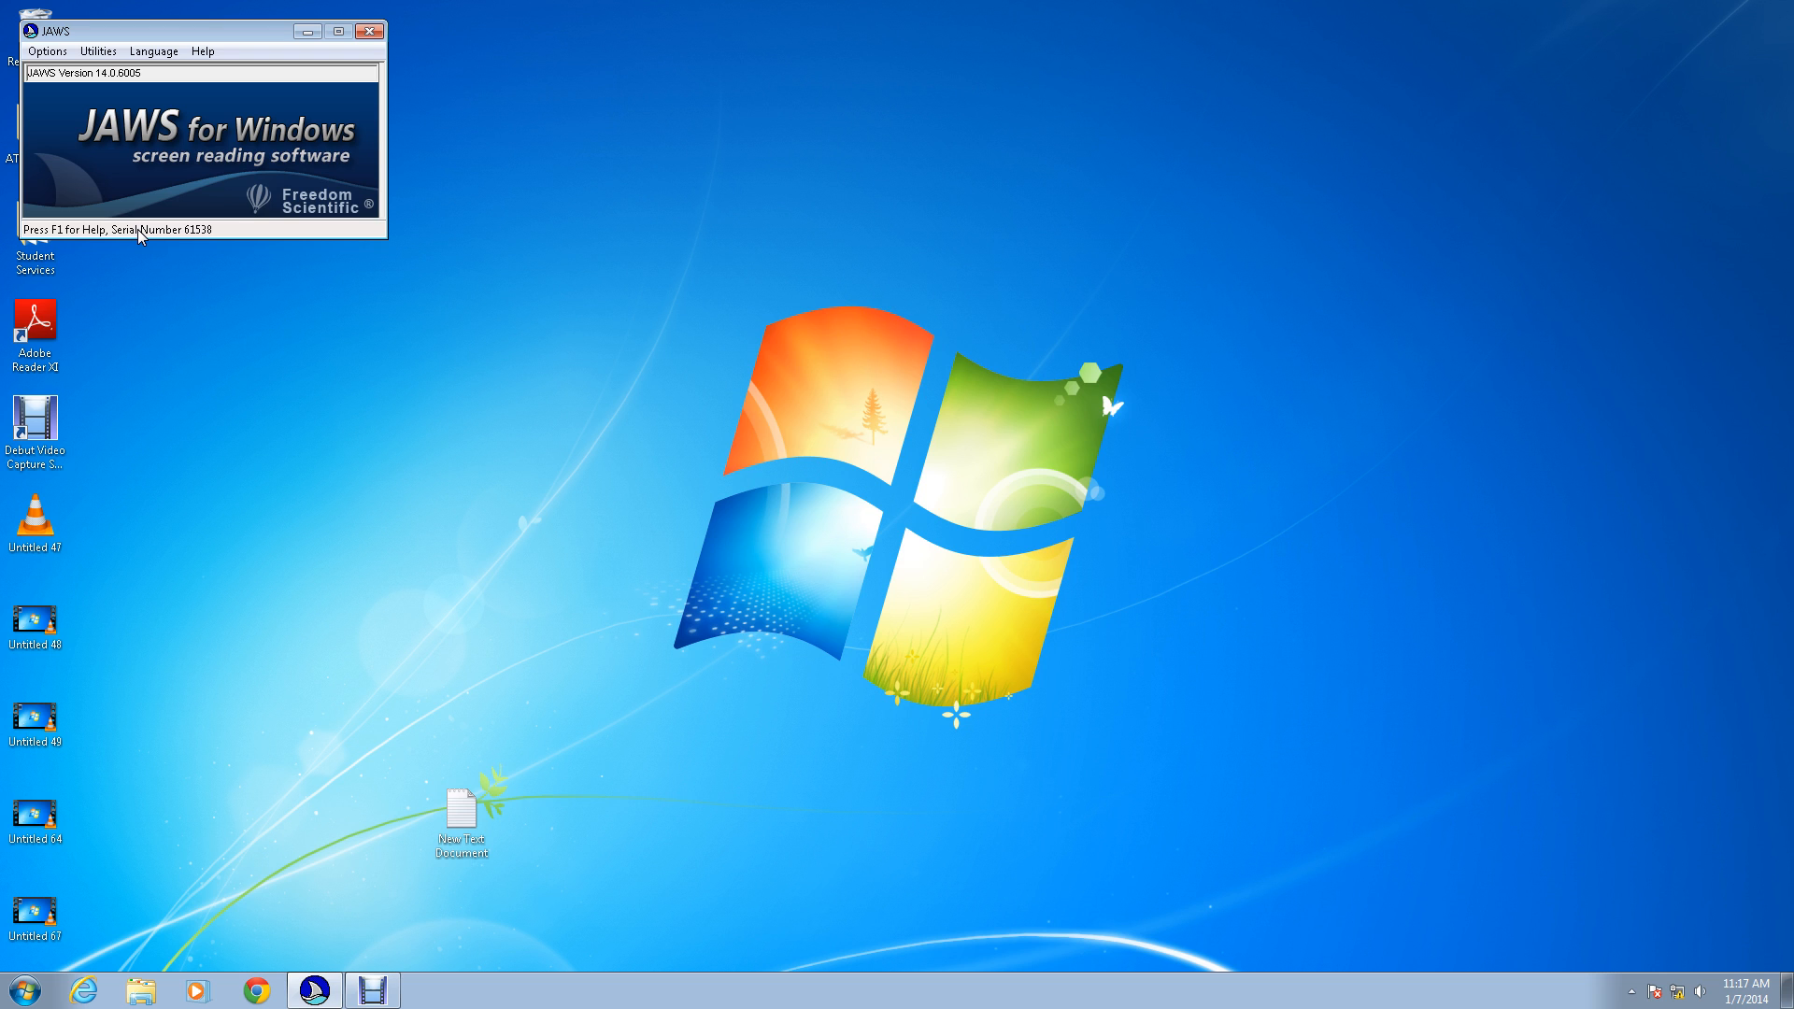
# Step: Find and launch Microsoft Excel 2010 to start a blank workbook
pyautogui.press('super')
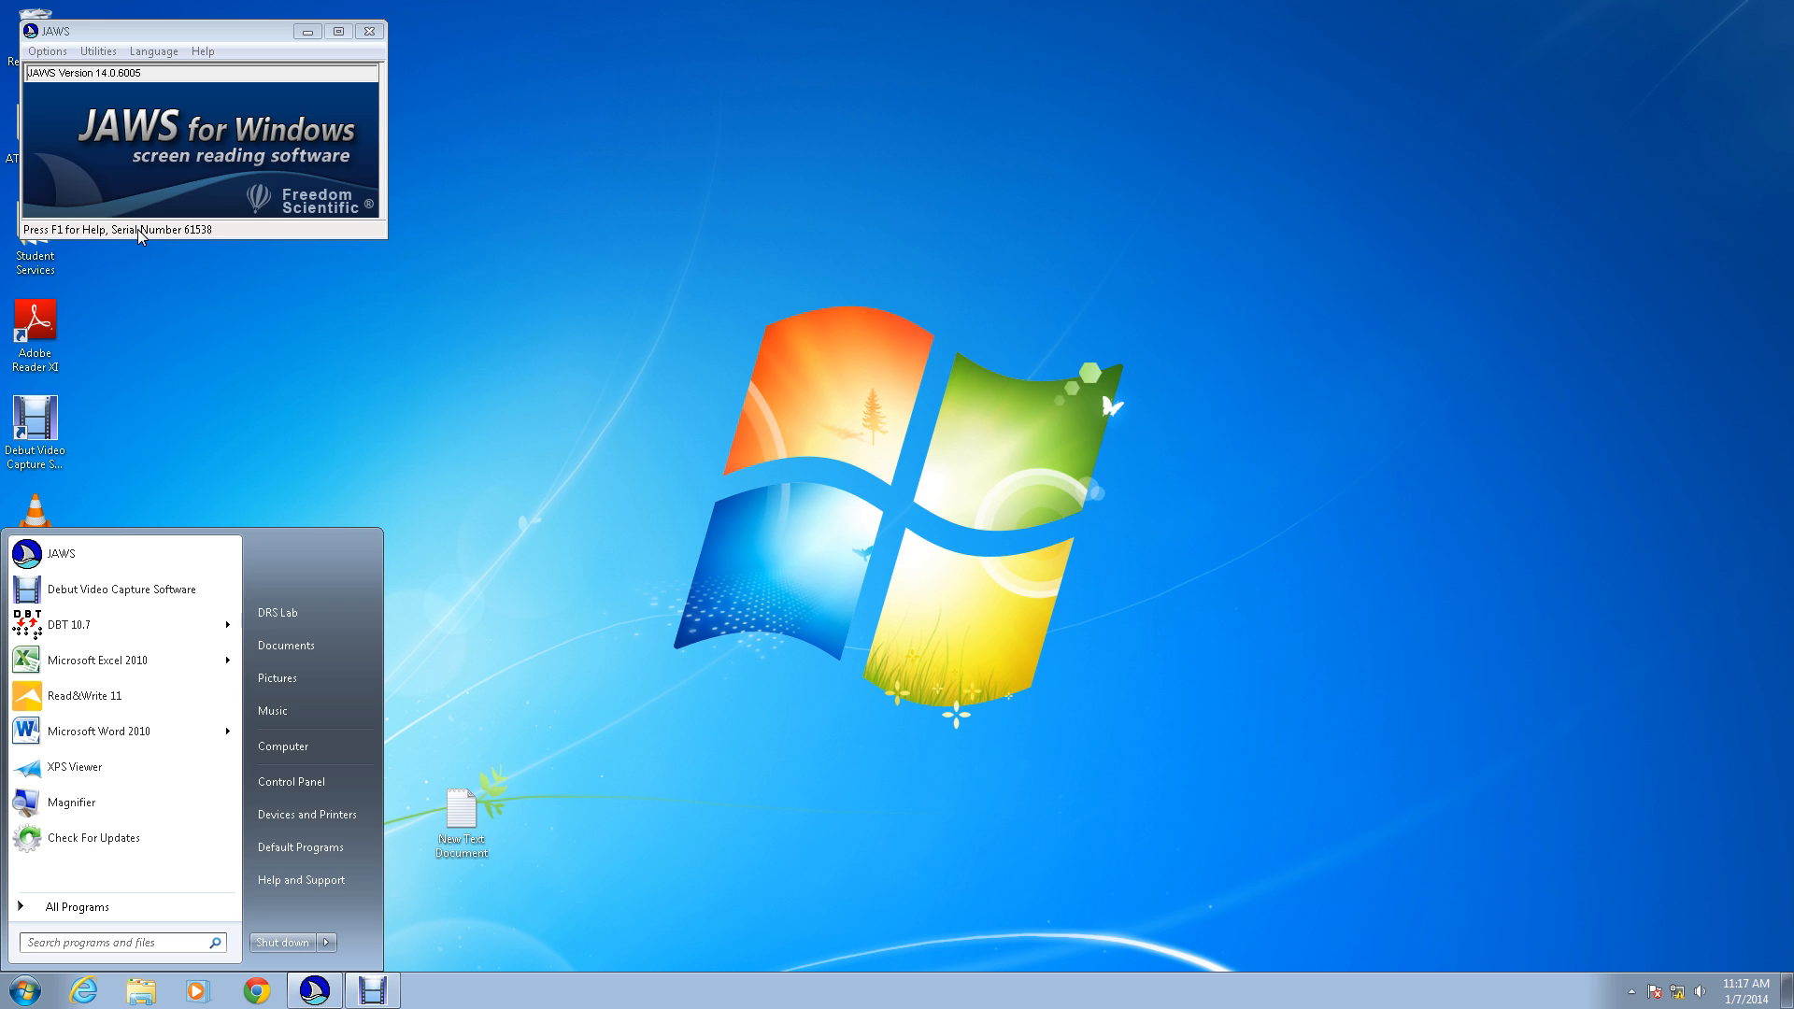
pyautogui.write('exc')
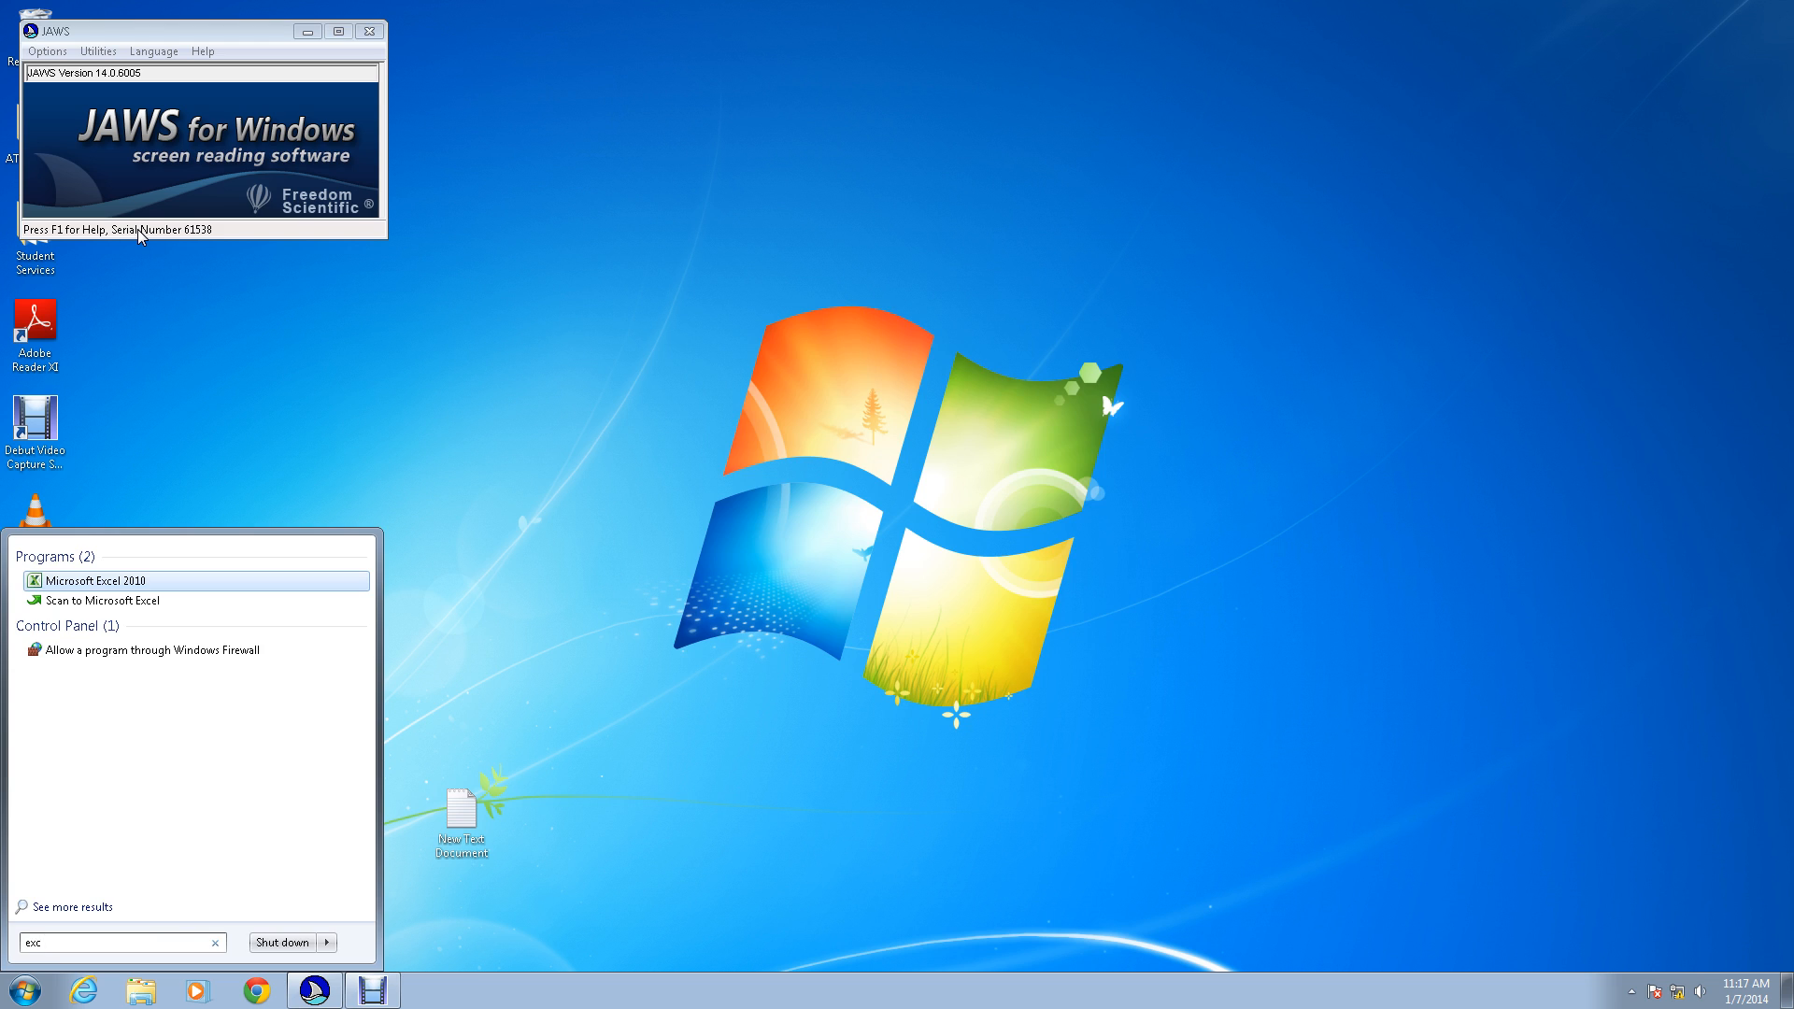
pyautogui.press('Return')
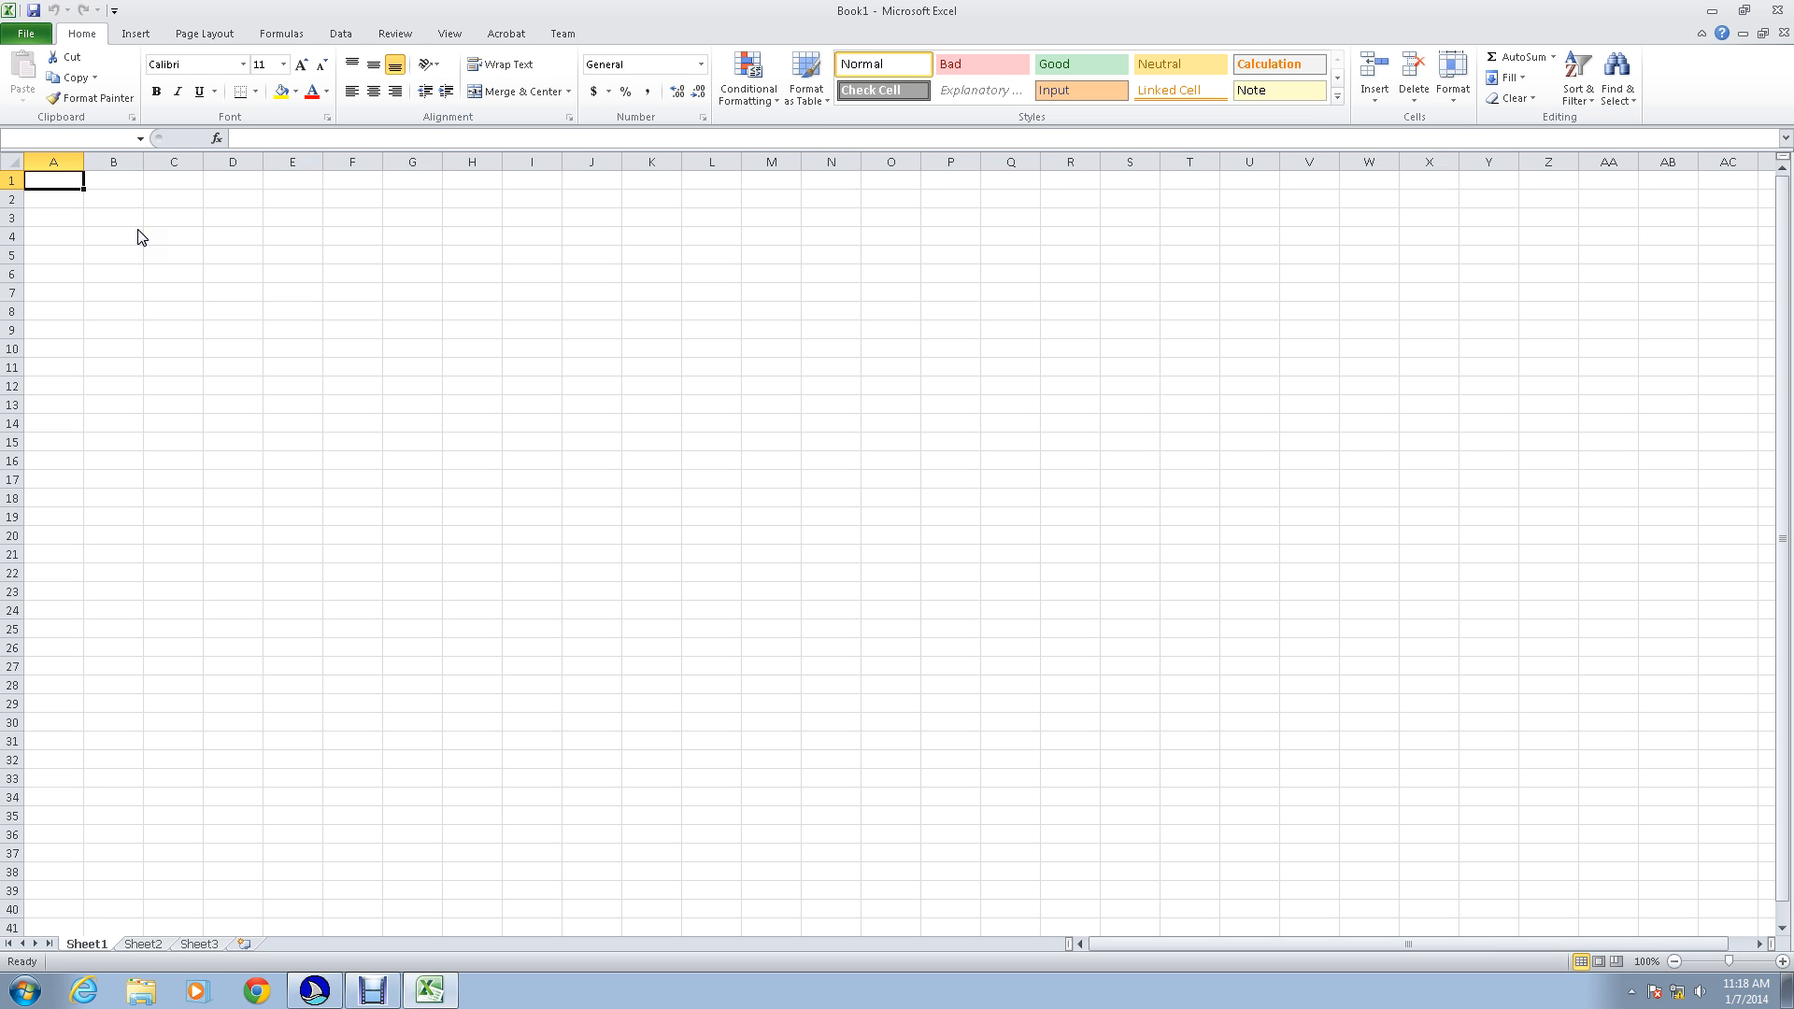
# Step: Enter the column headings Date in A1 and Expense in B1
pyautogui.write('Date')
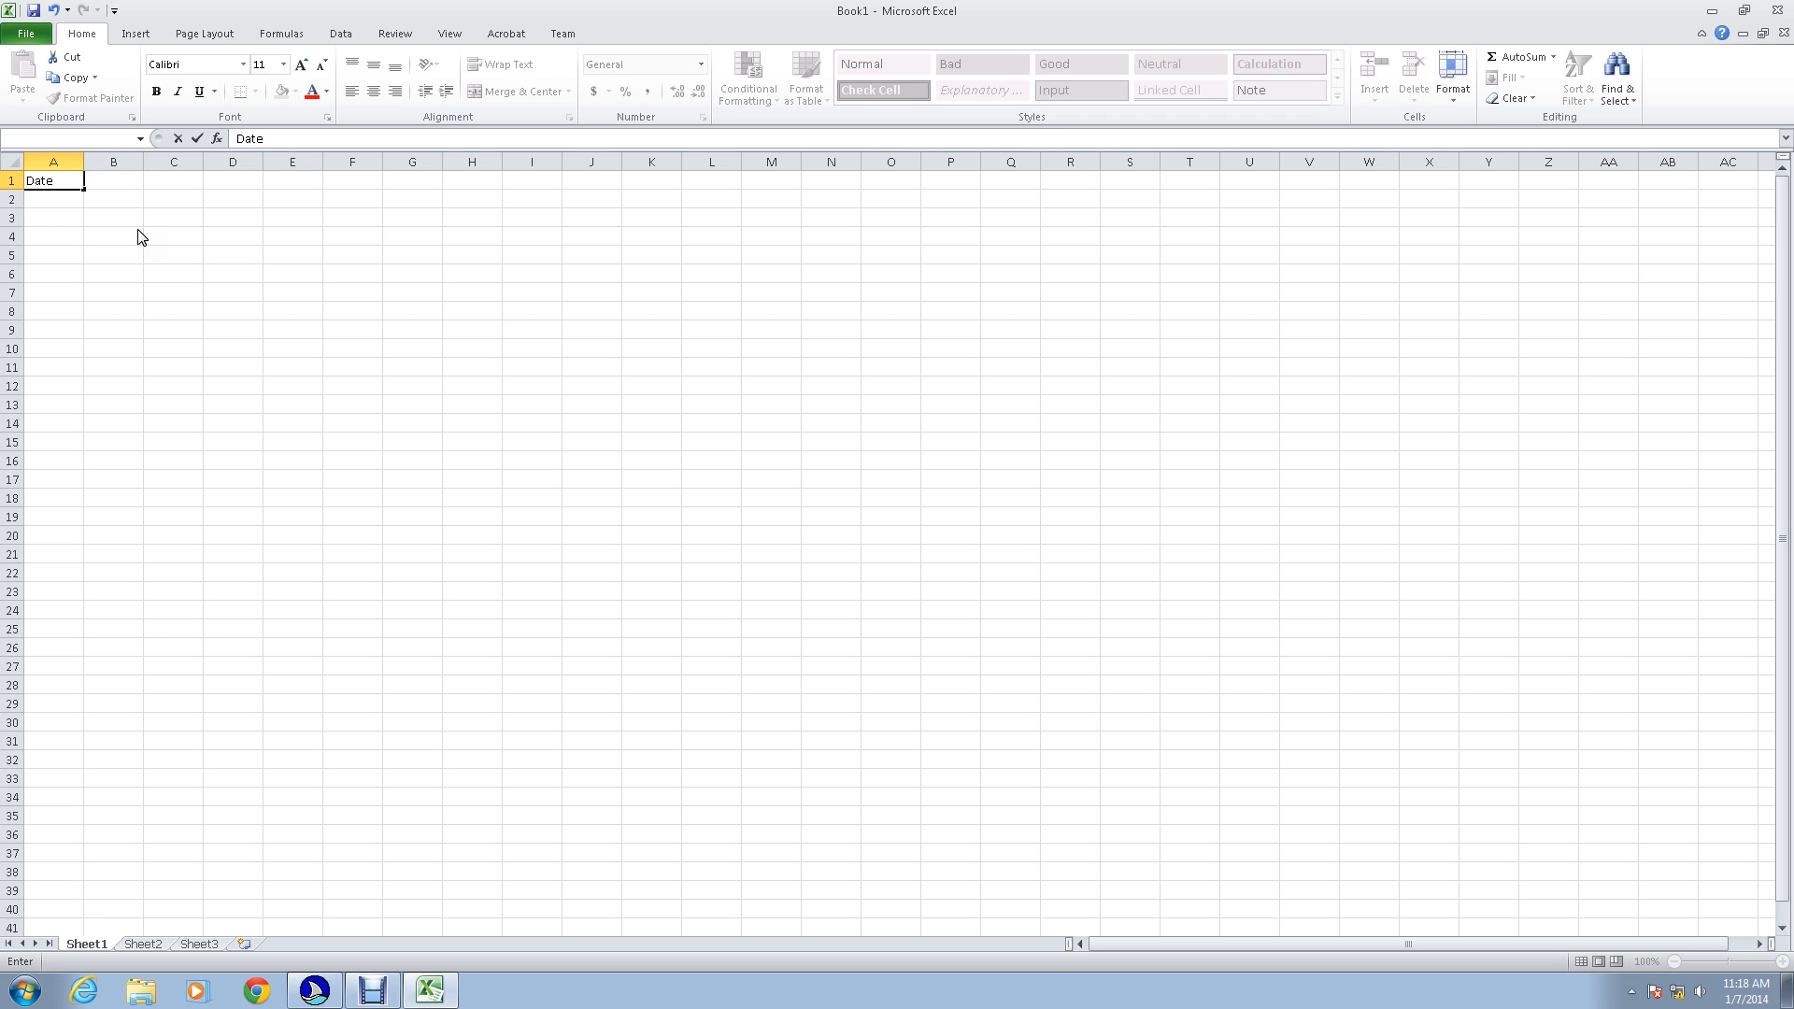
pyautogui.press('Tab')
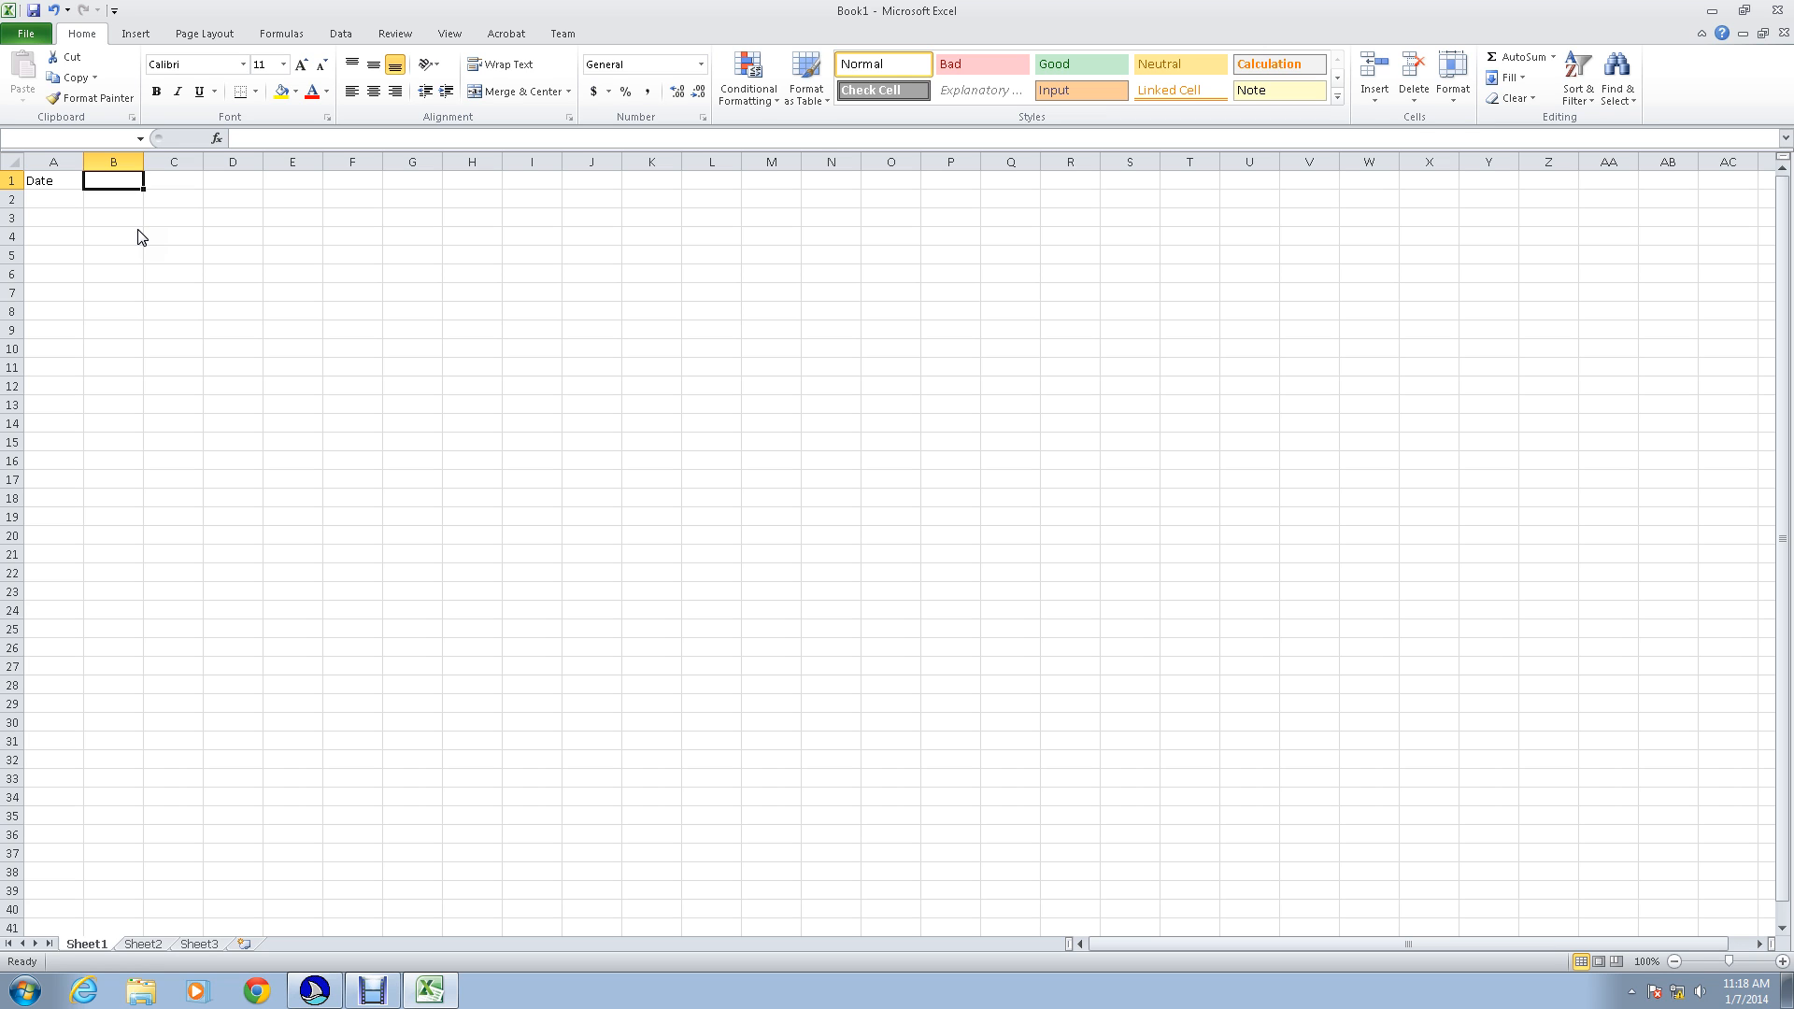
pyautogui.write('Expense')
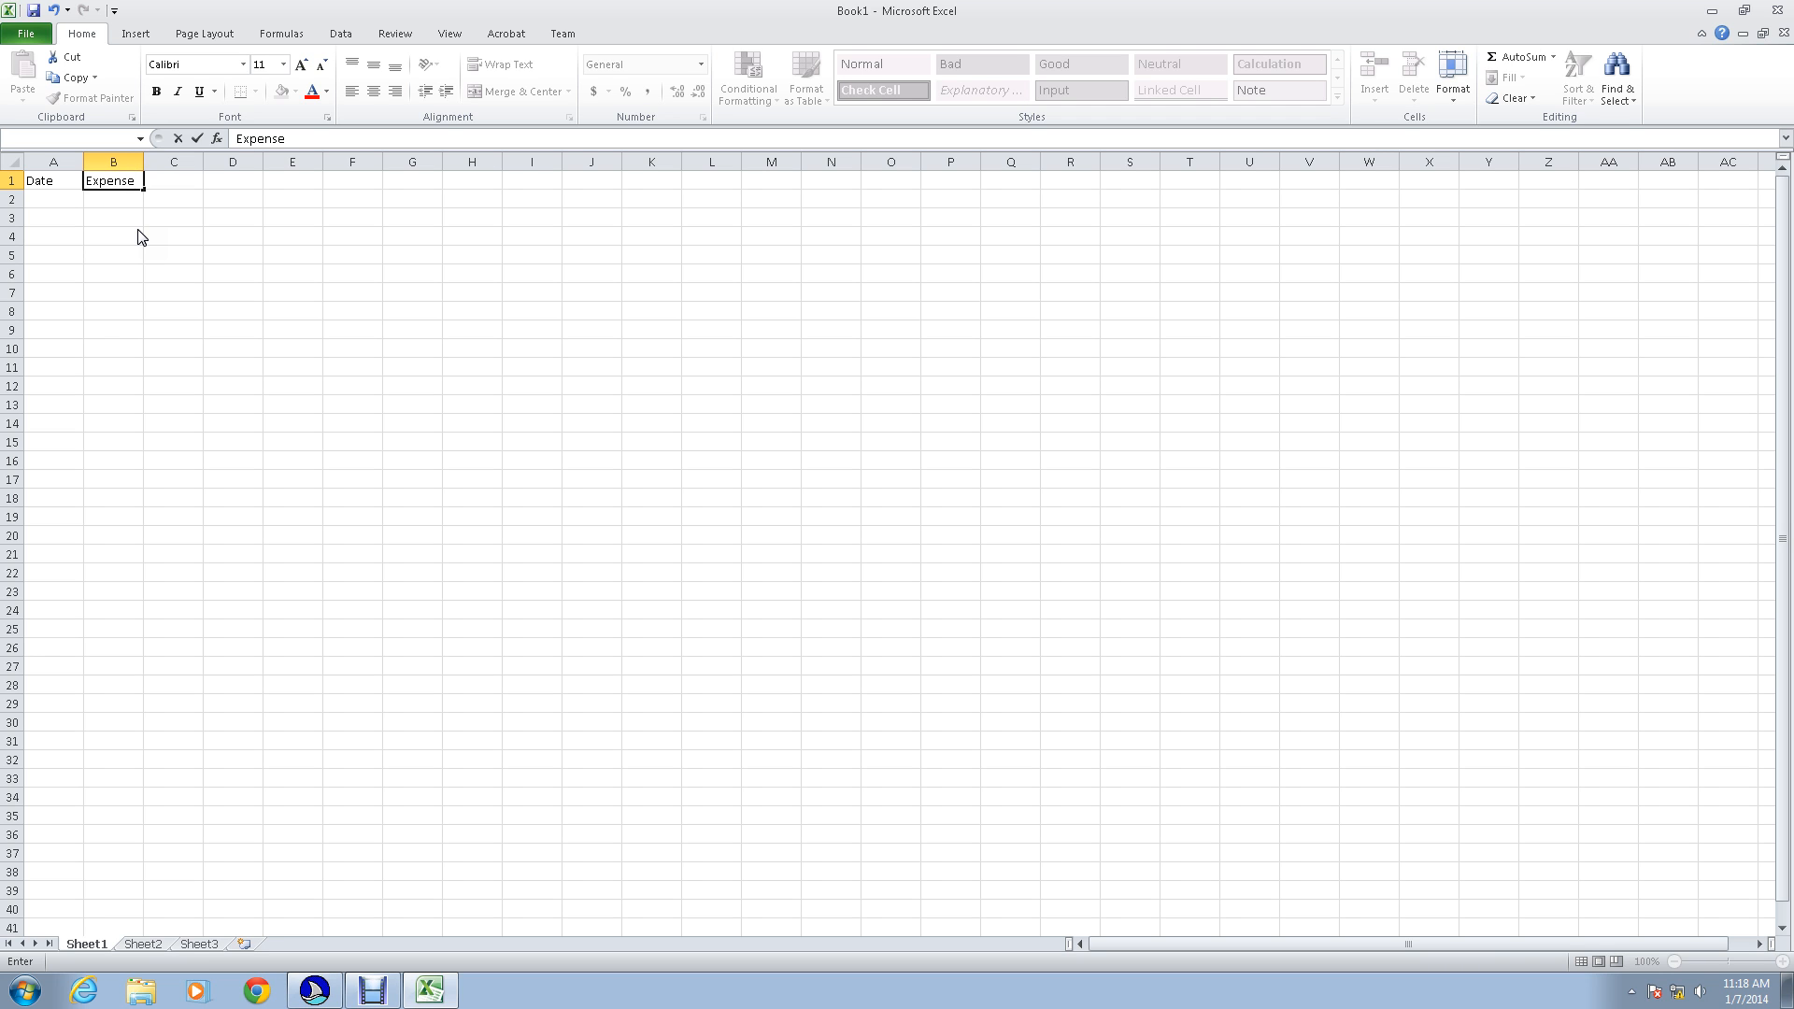
pyautogui.press('Return')
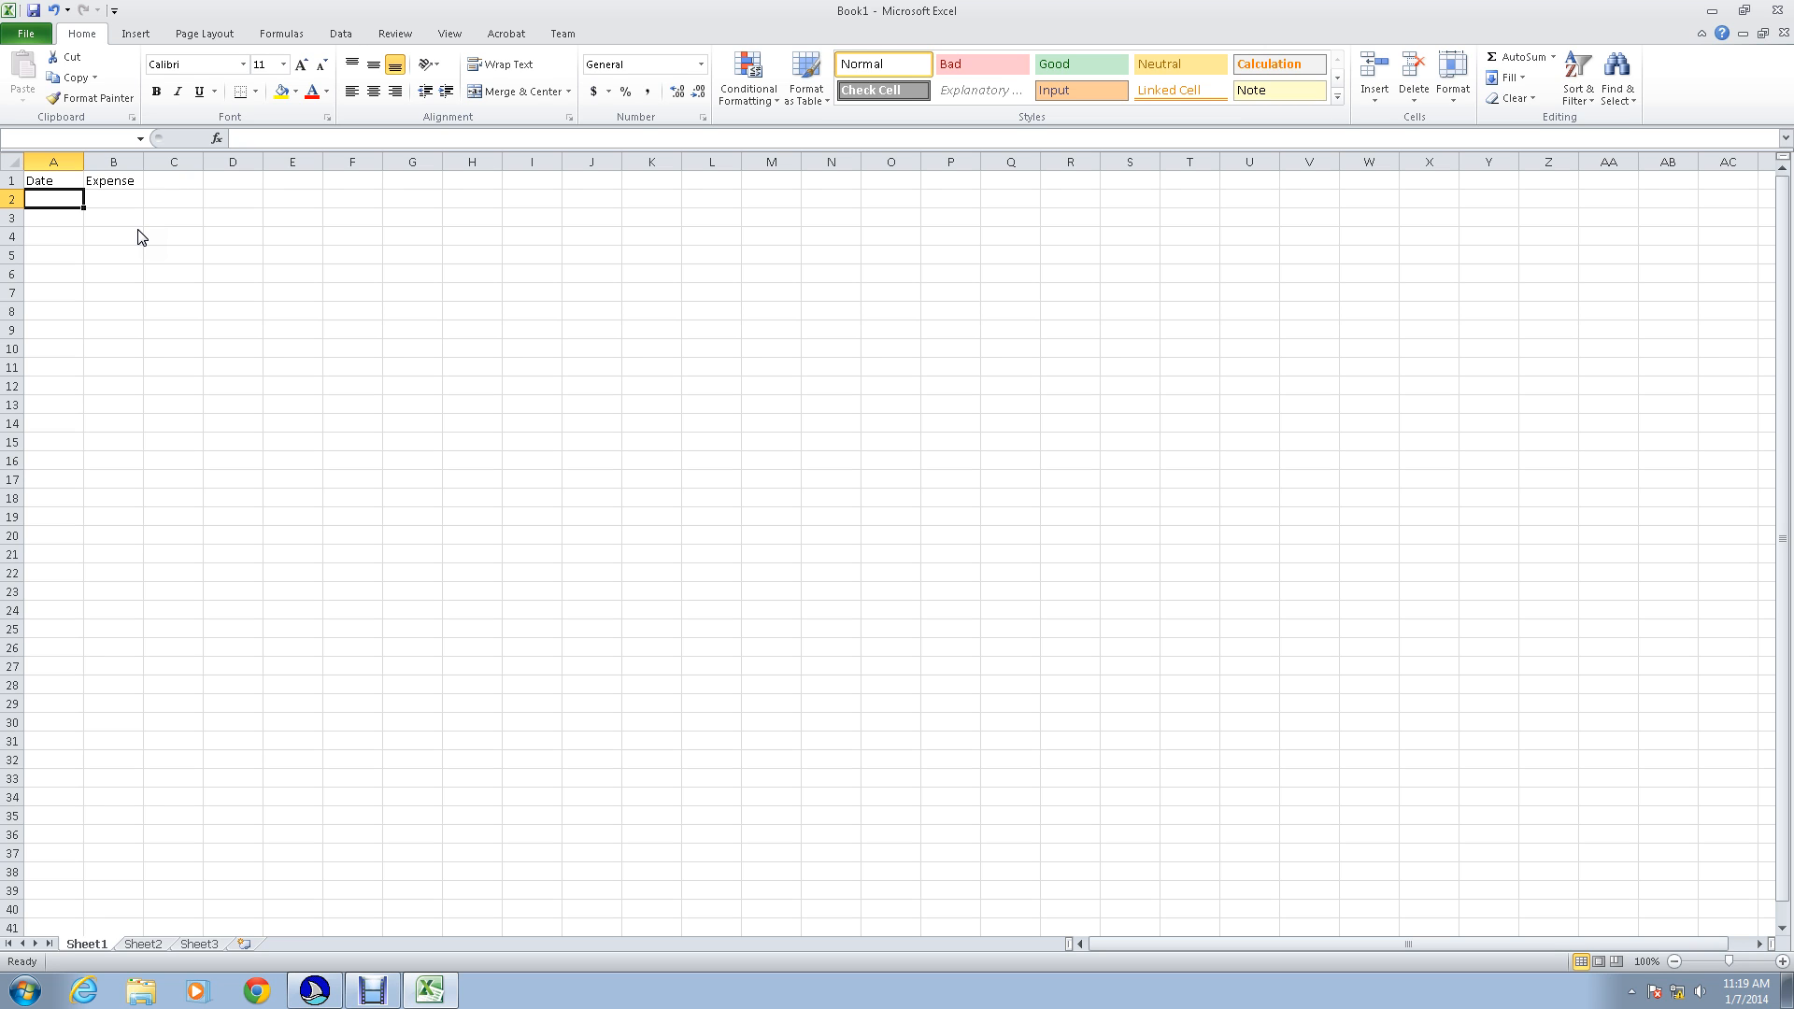
# Step: Record the first expense in row 2 with the current date, 1/7/2014, and the amount $19.19
pyautogui.hotkey('ctrl', ';')
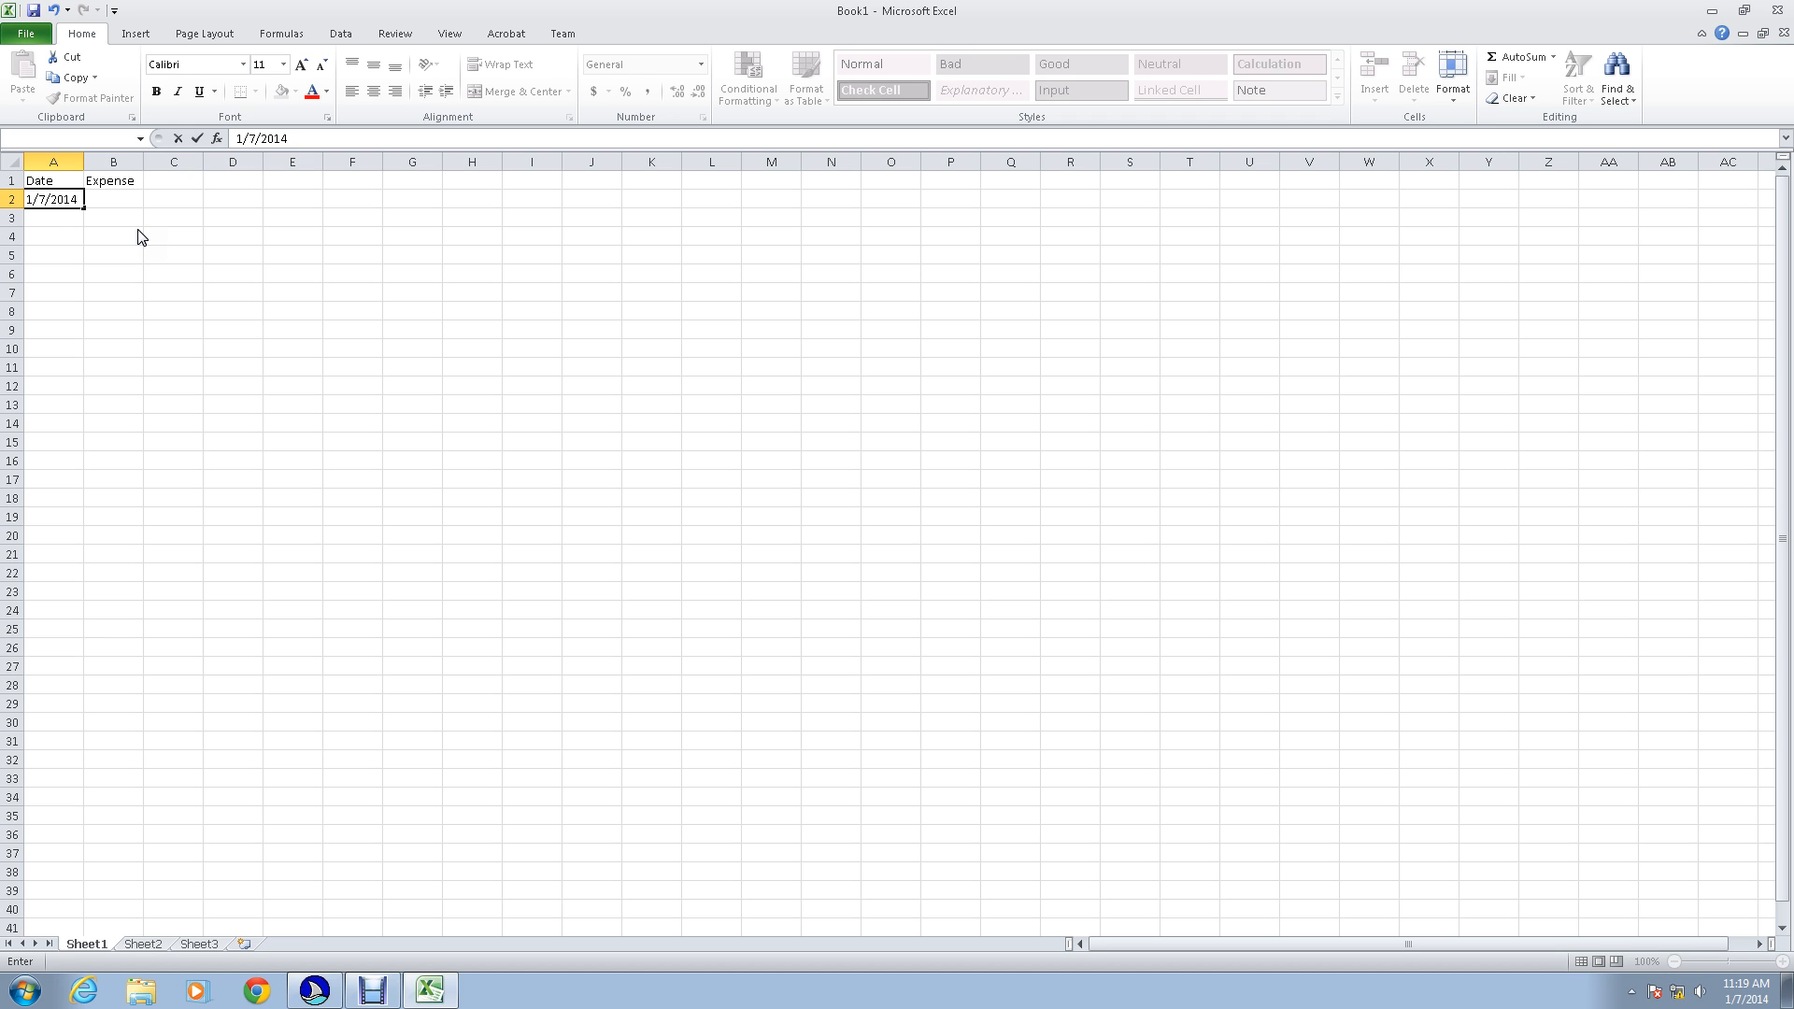
pyautogui.press('Tab')
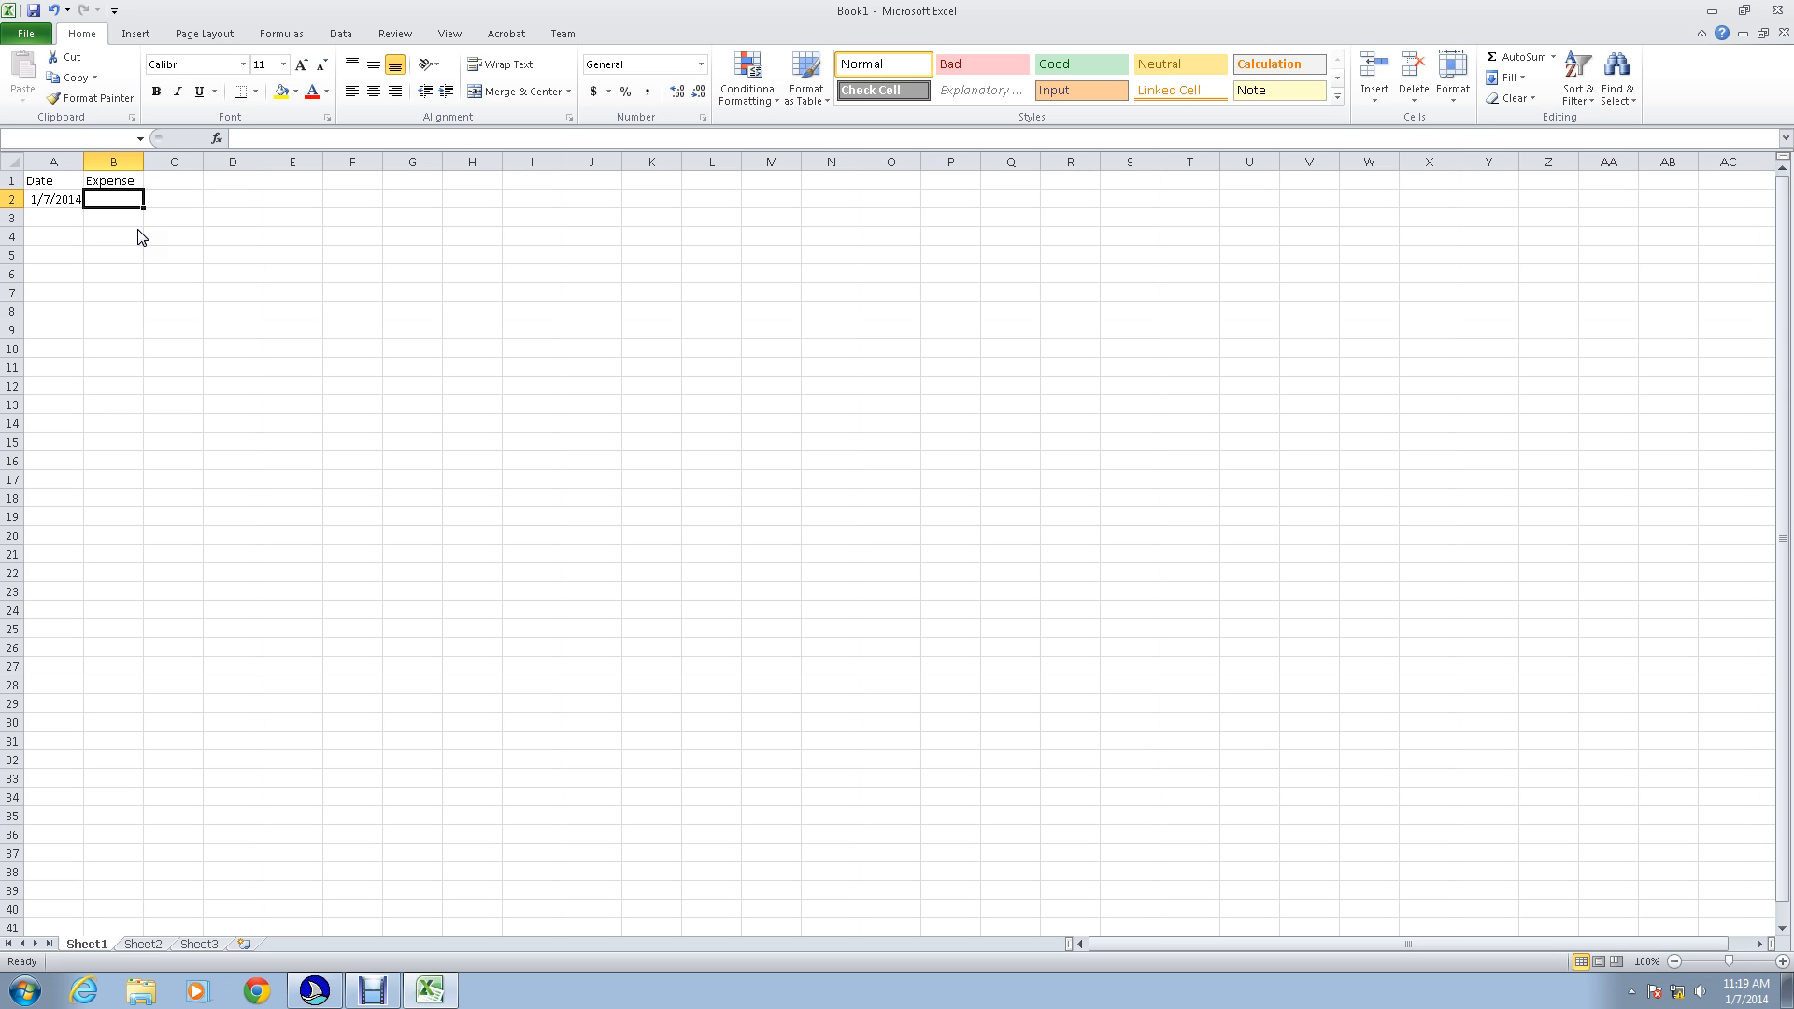
pyautogui.write('$')
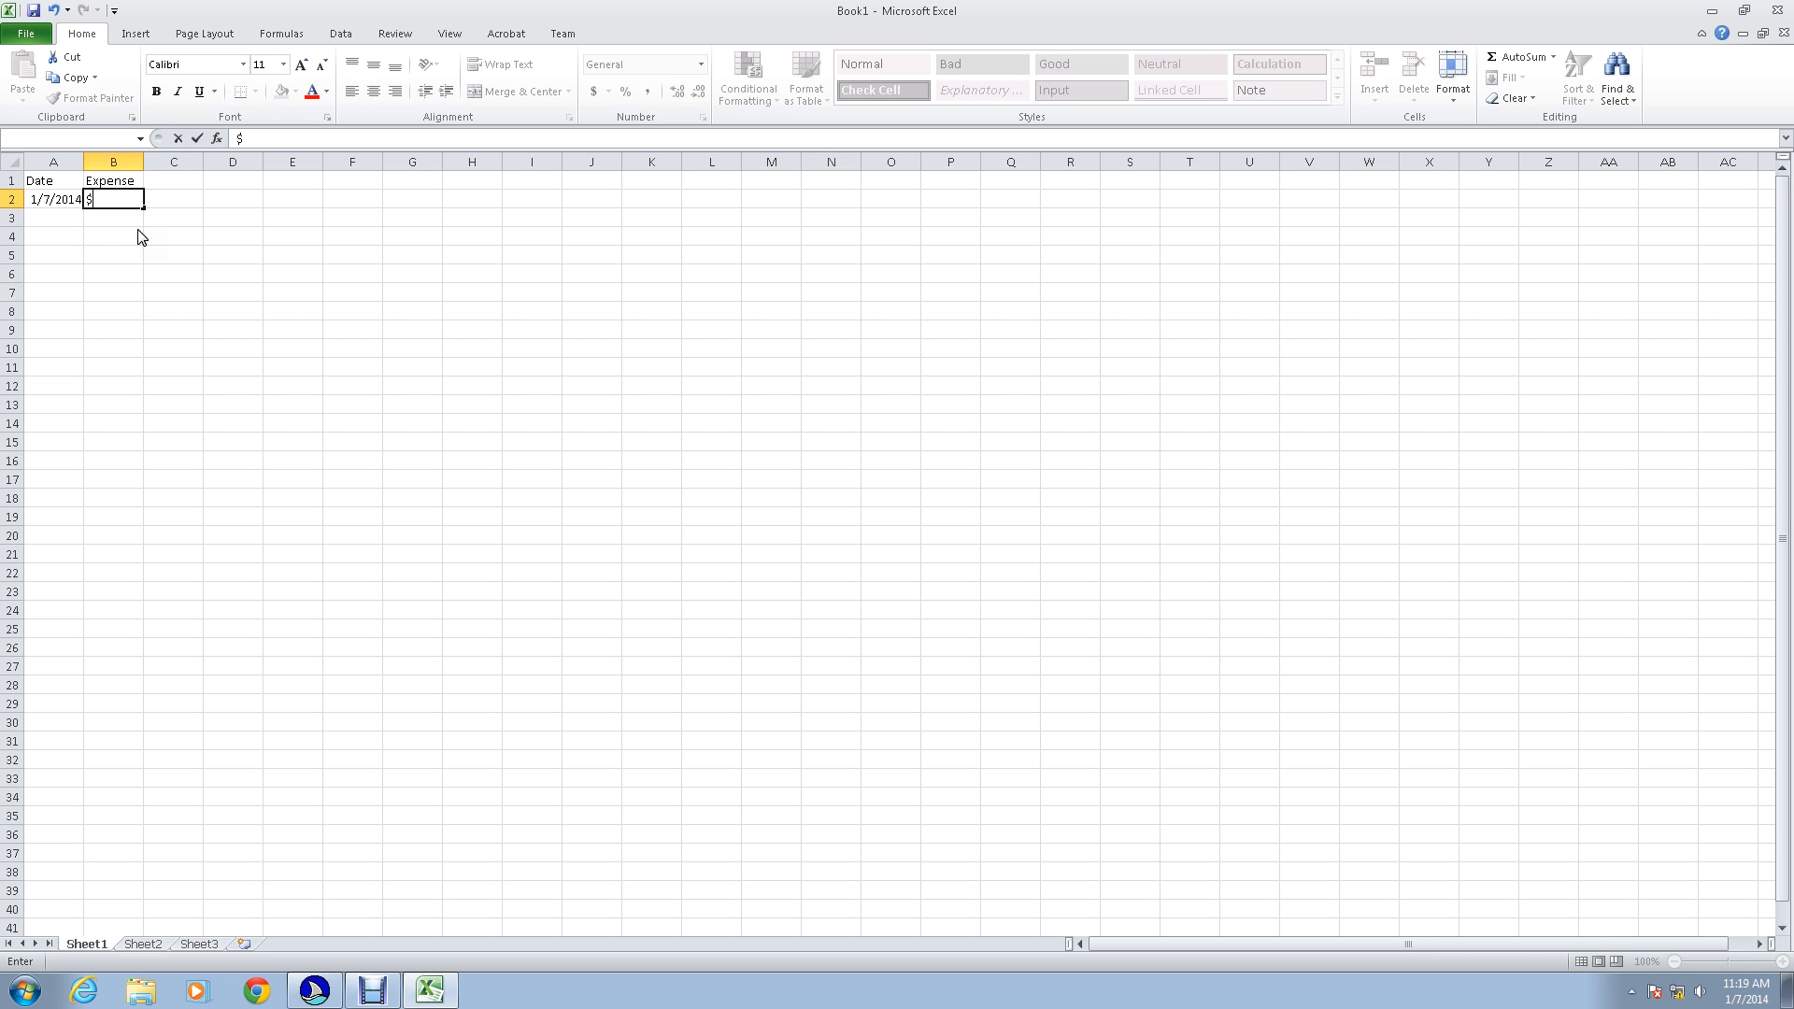
pyautogui.write('19.19')
pyautogui.press('Return')
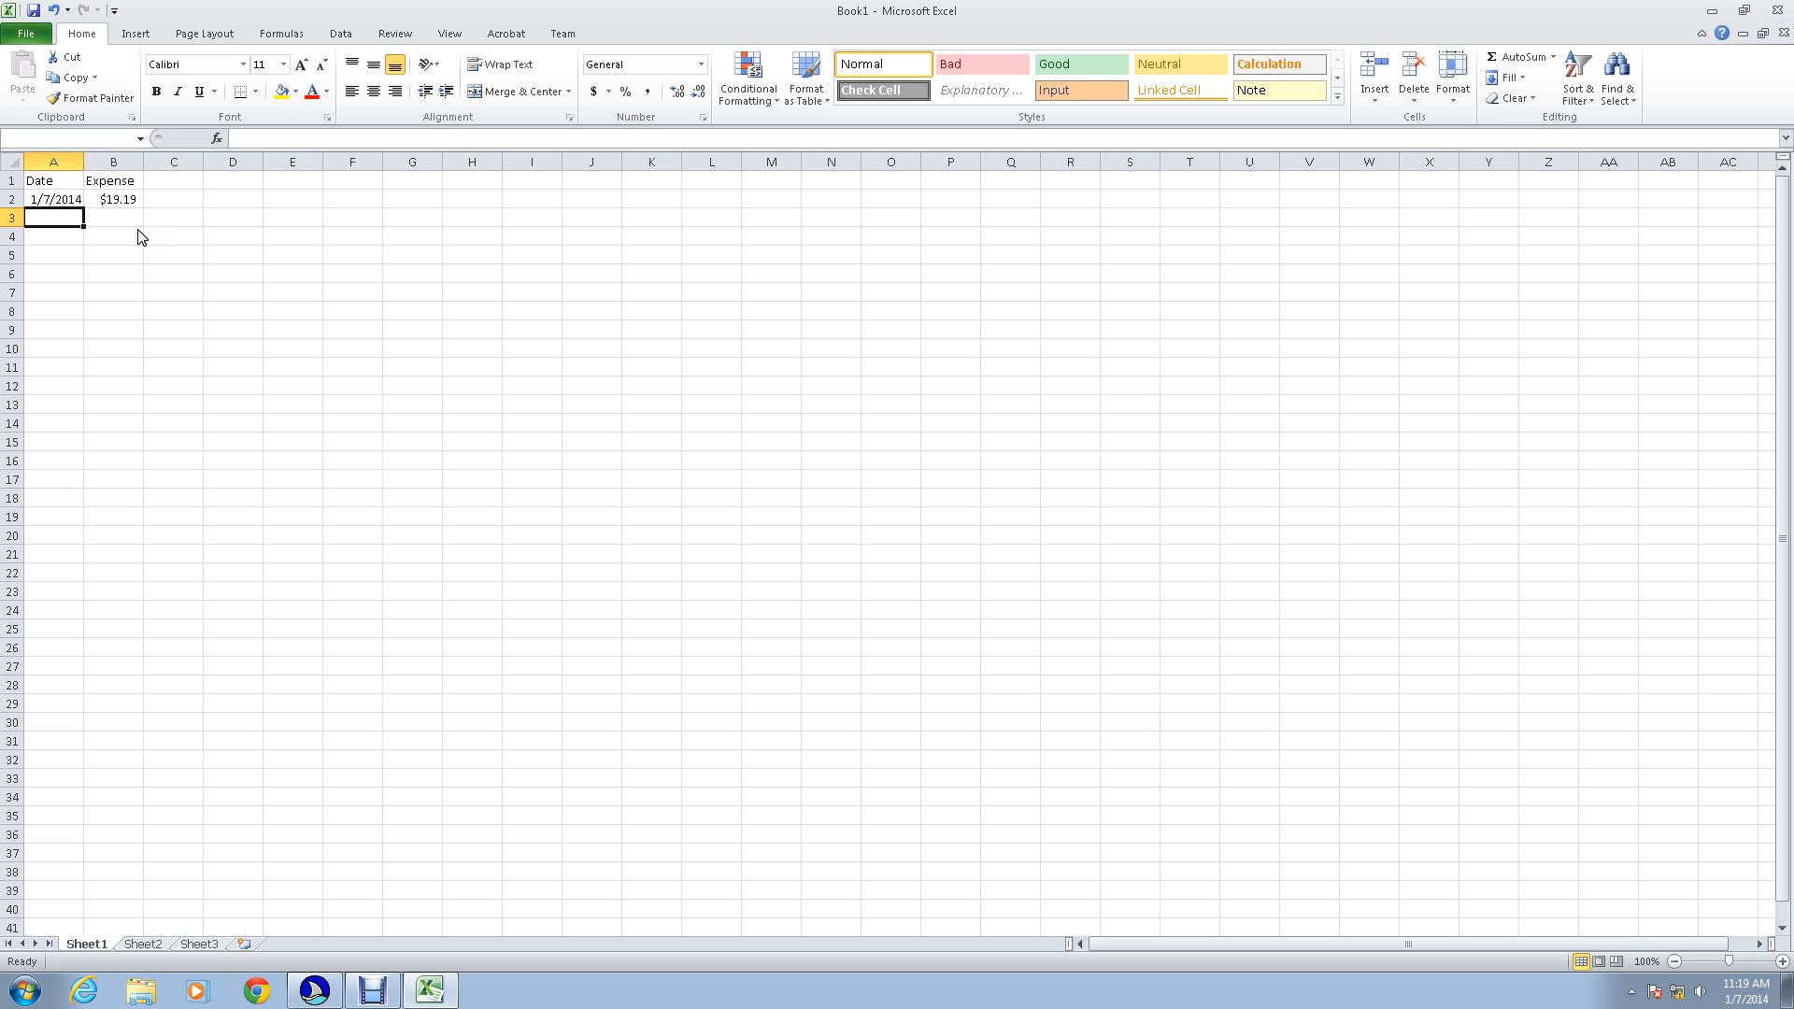
# Step: Record the second expense in row 3 with the current date, 1/7/2014, and the amount $12.89
pyautogui.hotkey('ctrl', ';')
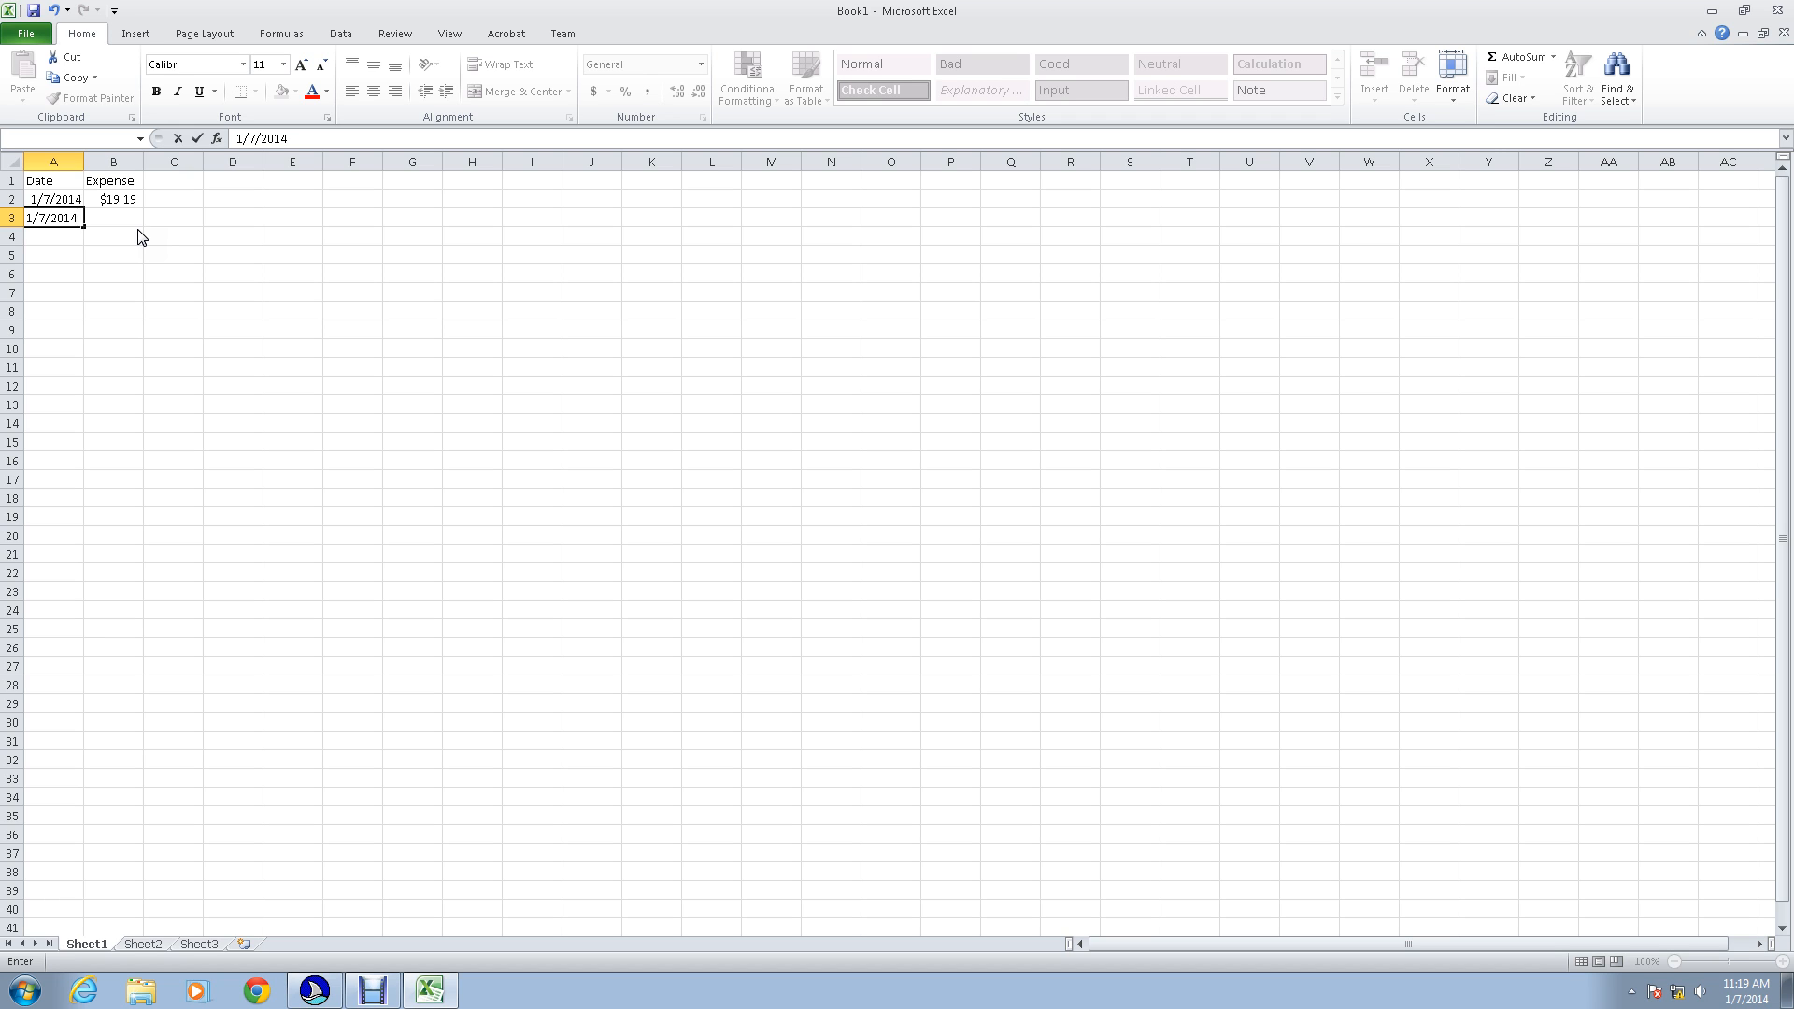
pyautogui.press('Tab')
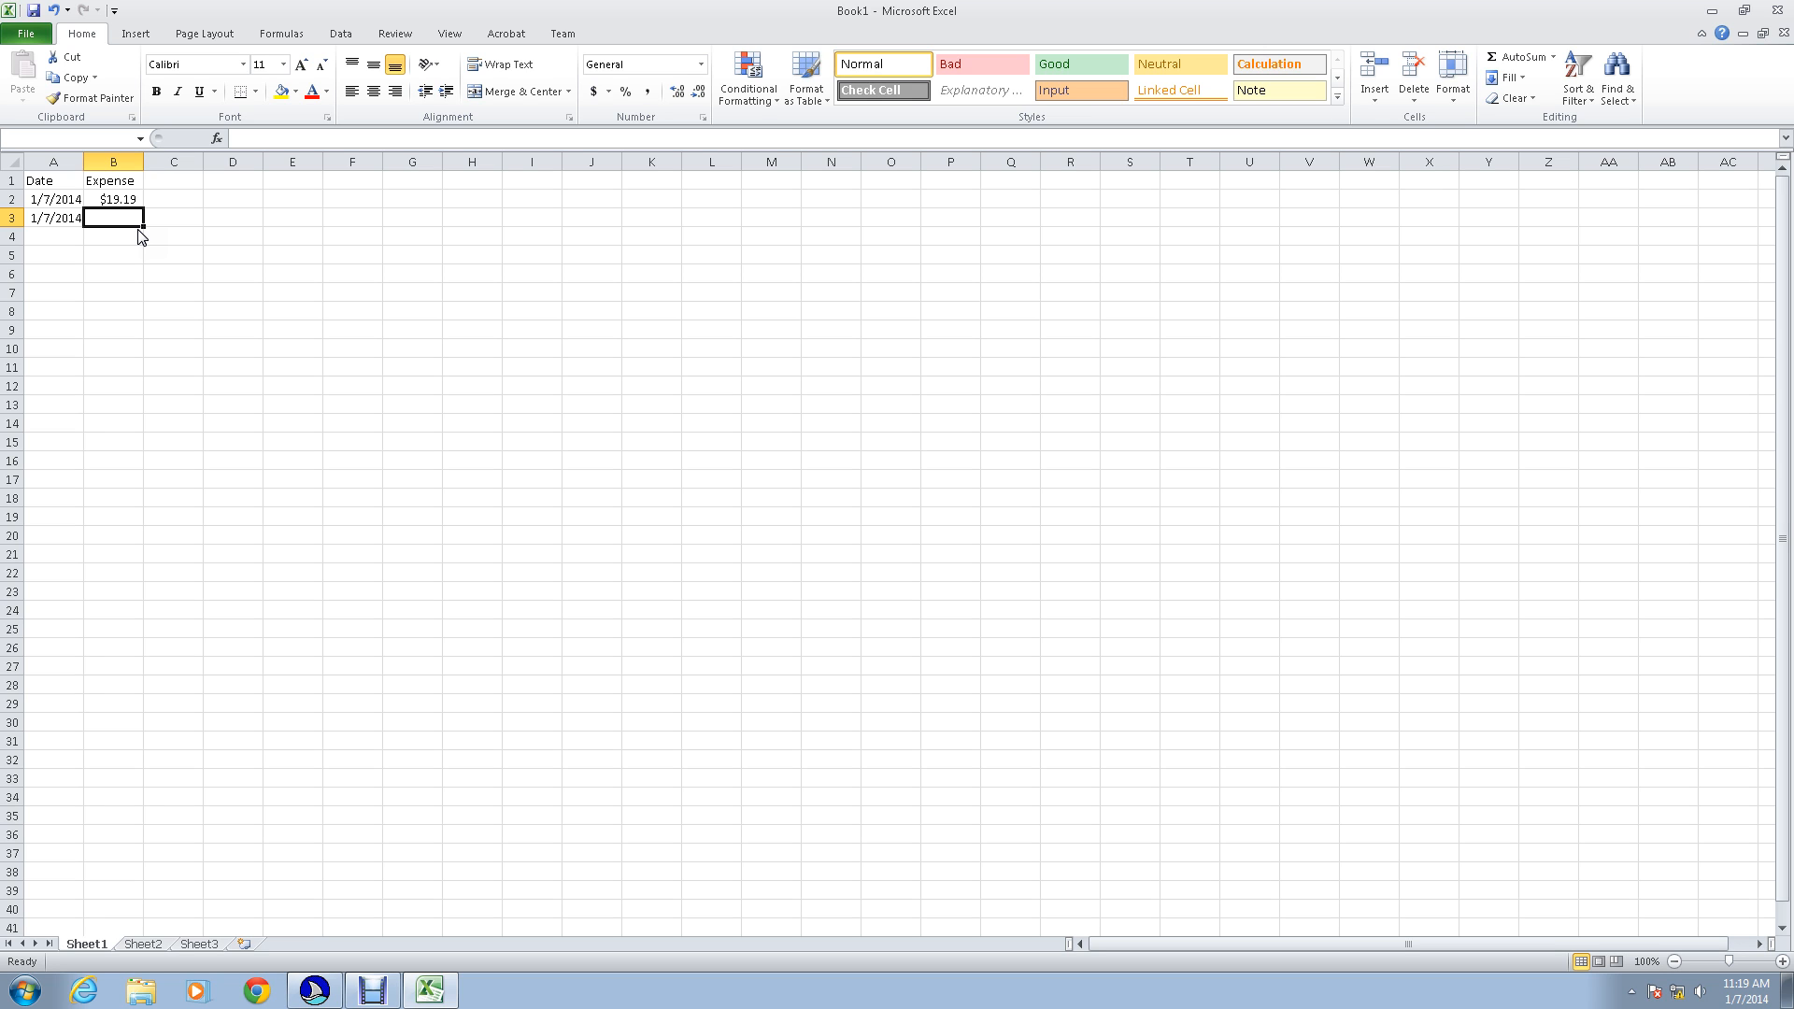
pyautogui.write('$')
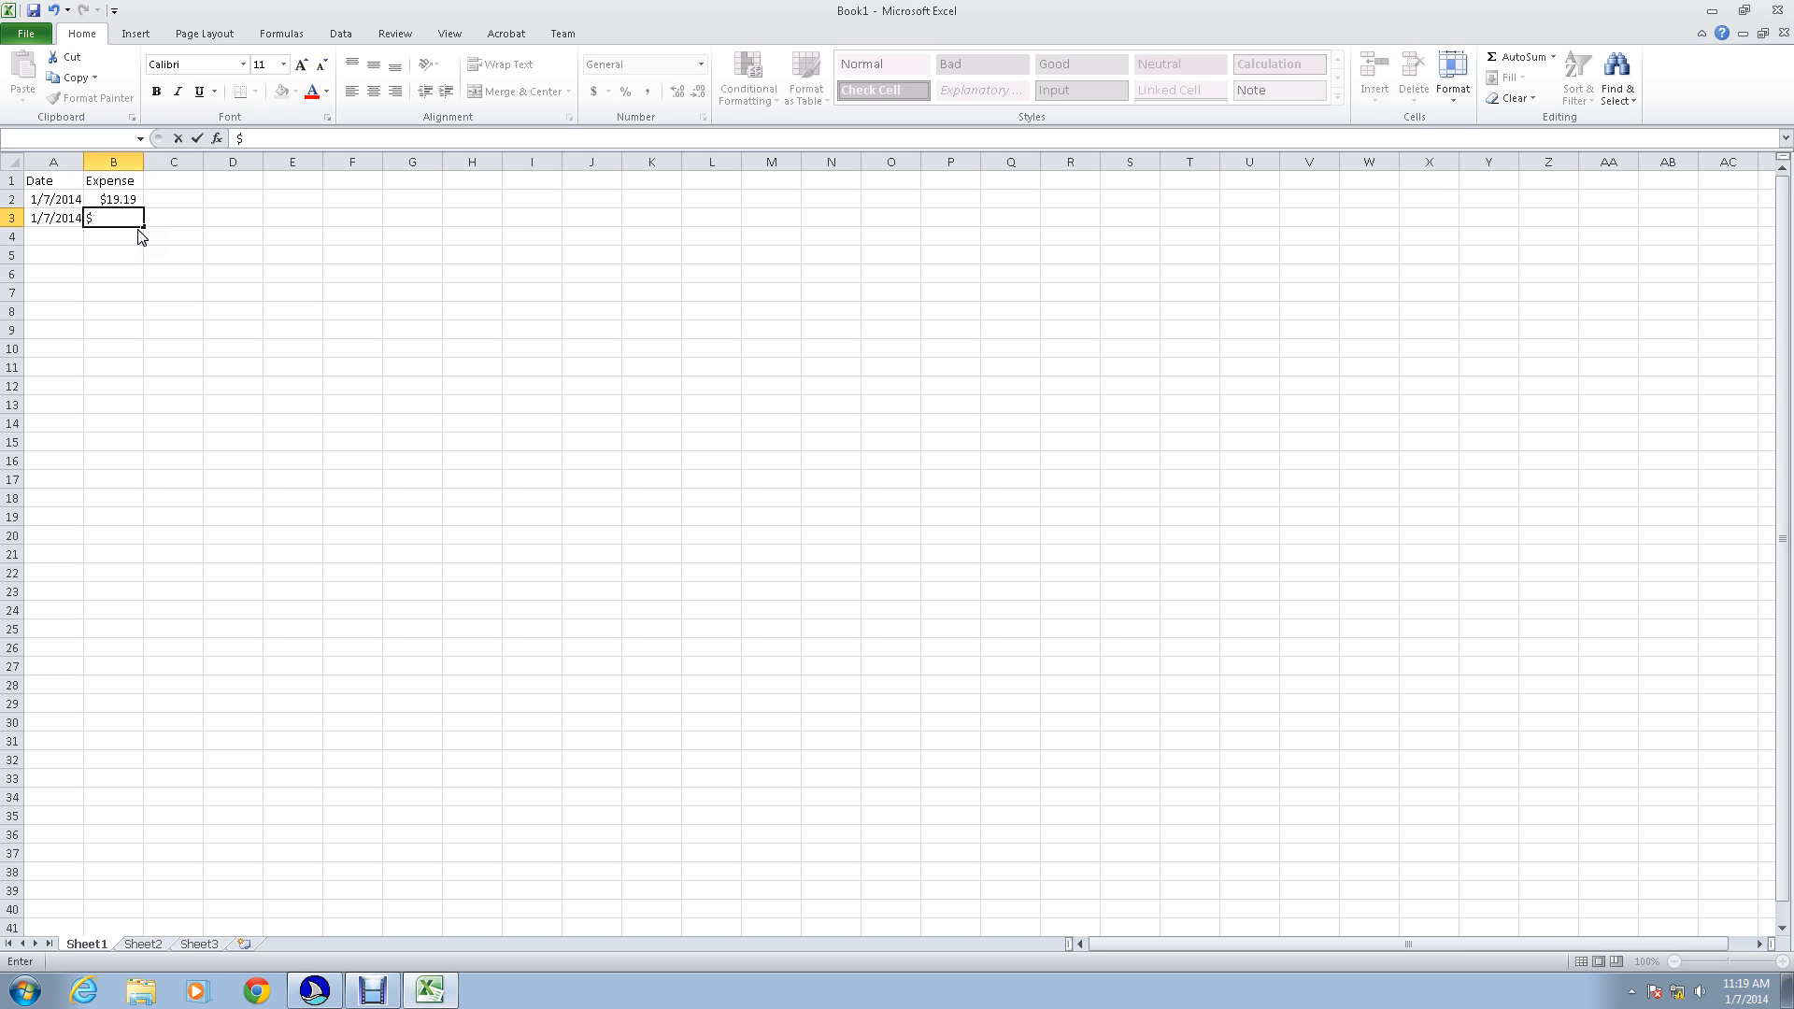
pyautogui.write('12.89')
pyautogui.press('Return')
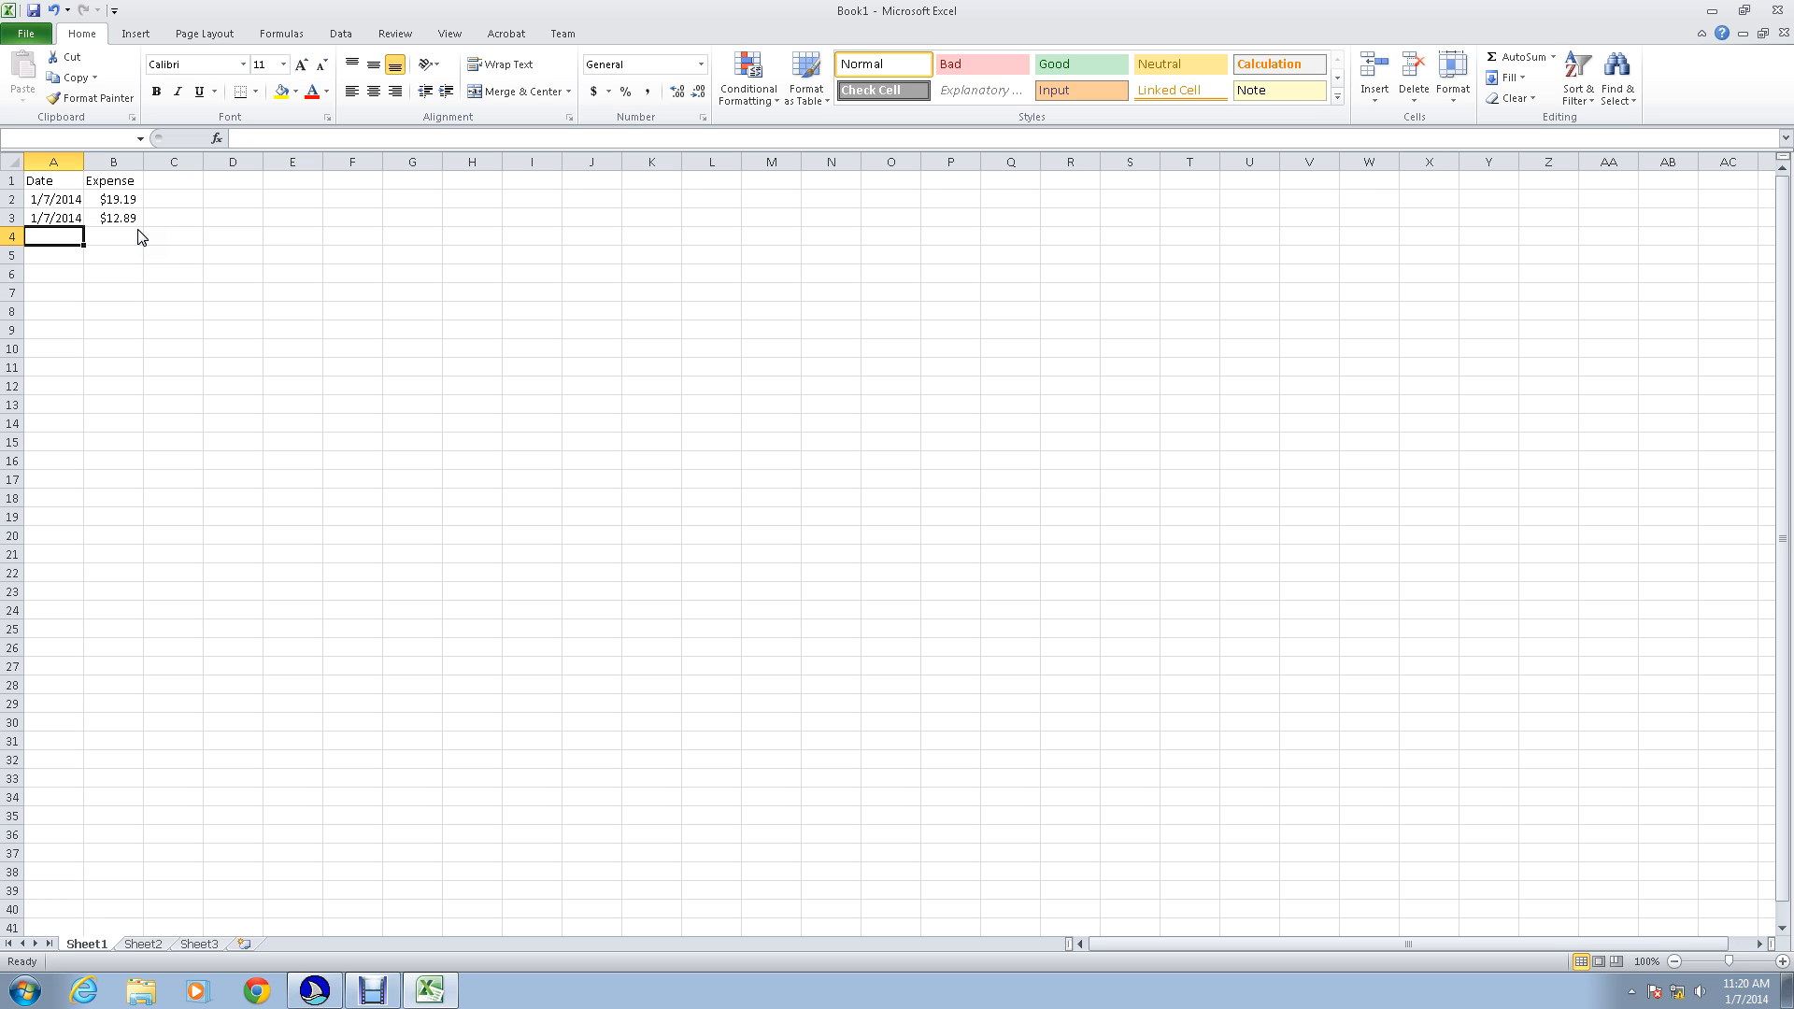
# Step: Record the third expense in row 4 with the current date, 1/7/2014, and the amount $99.99
pyautogui.hotkey('ctrl', ';')
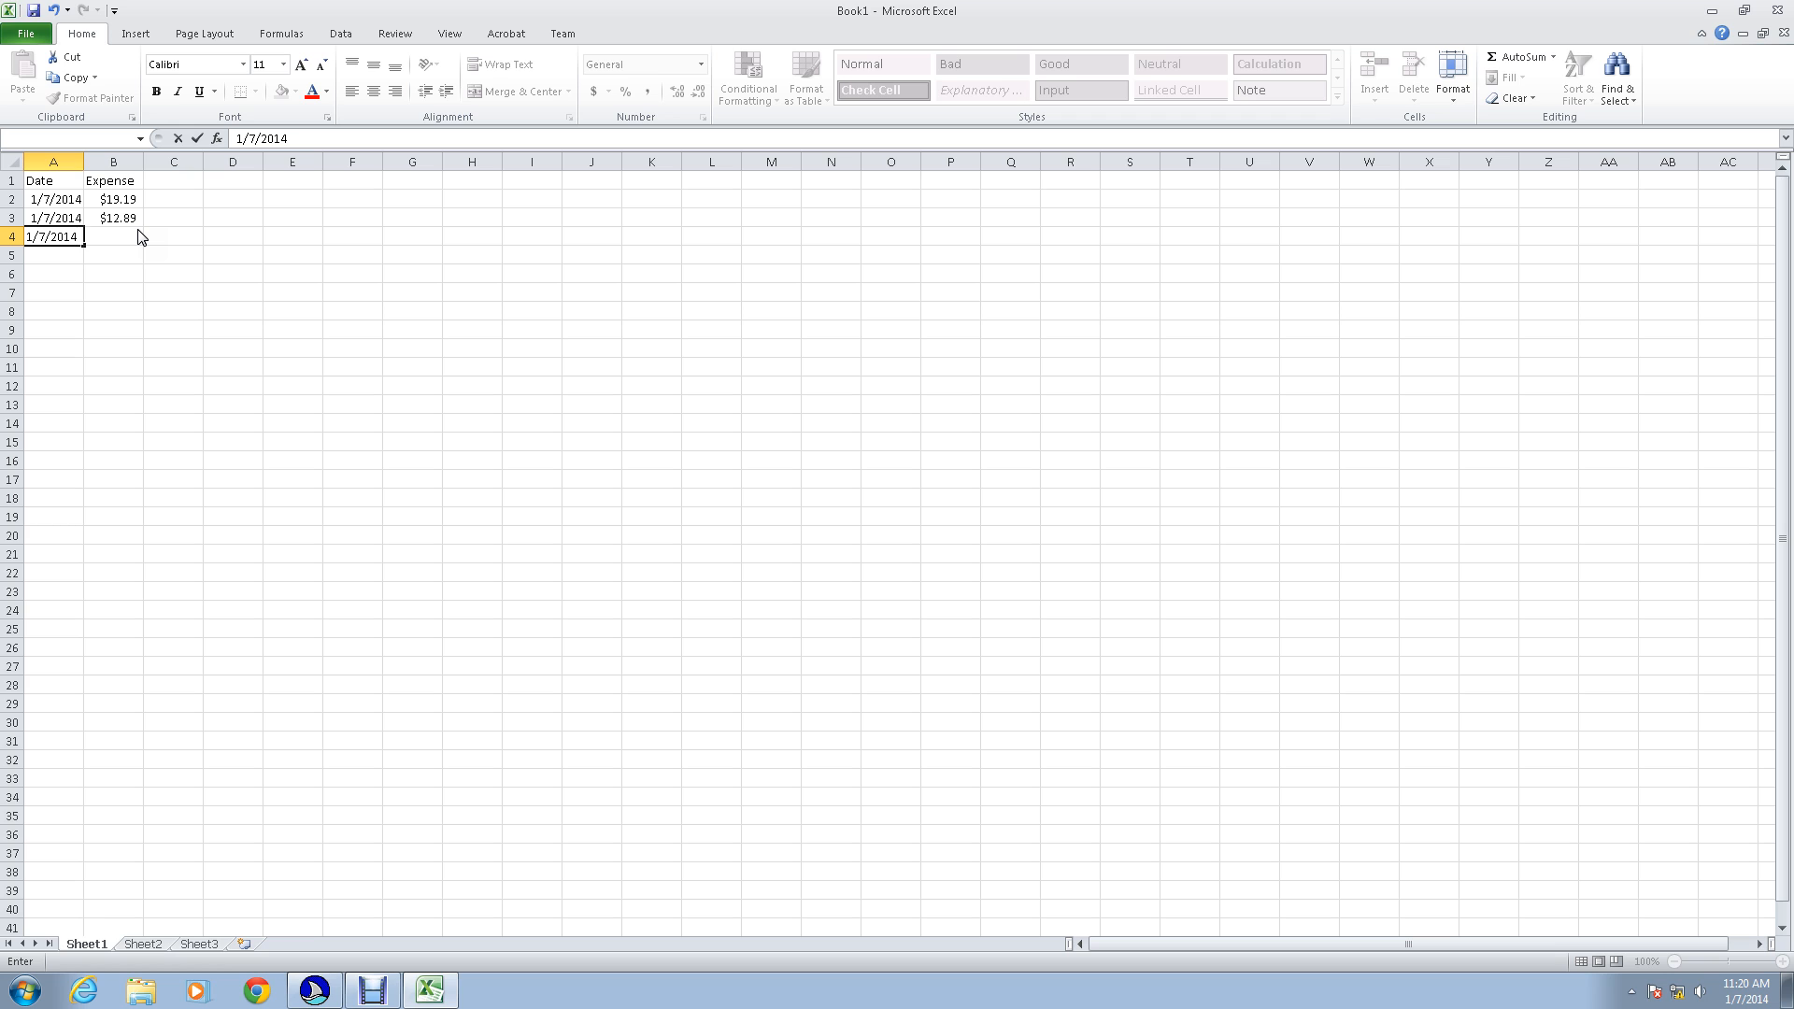
pyautogui.click(140, 236)
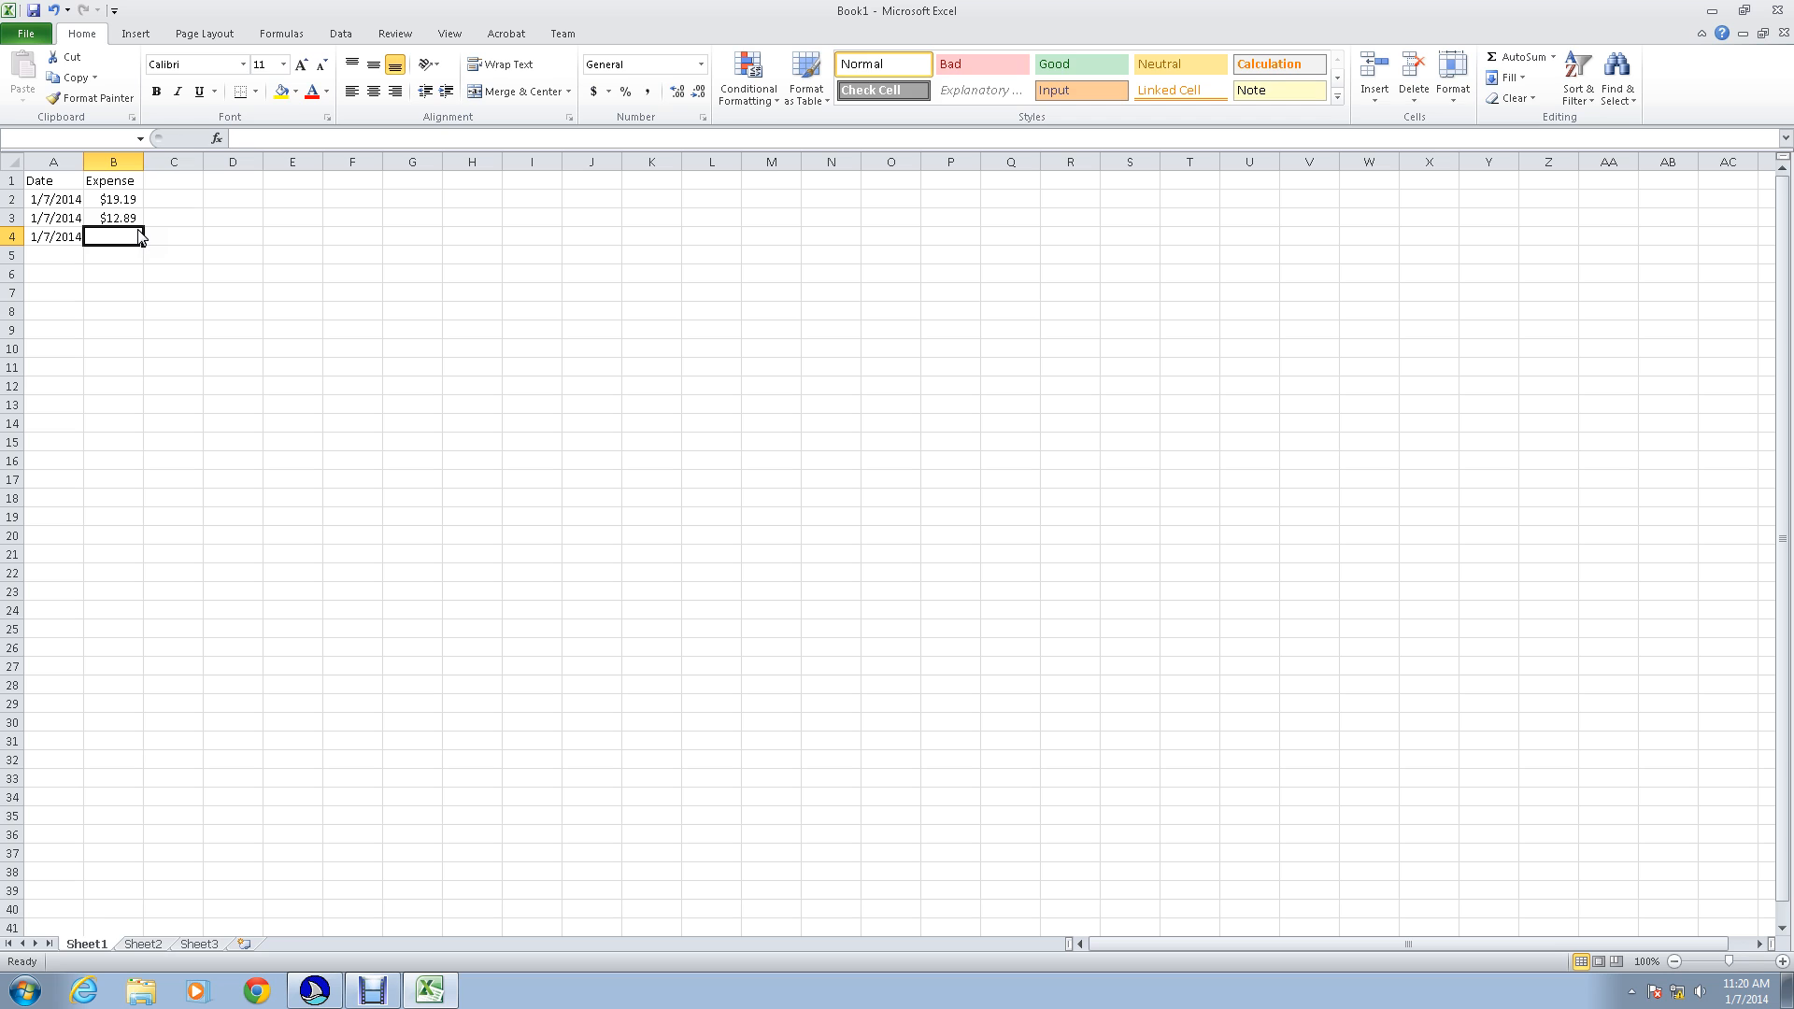
pyautogui.write('$')
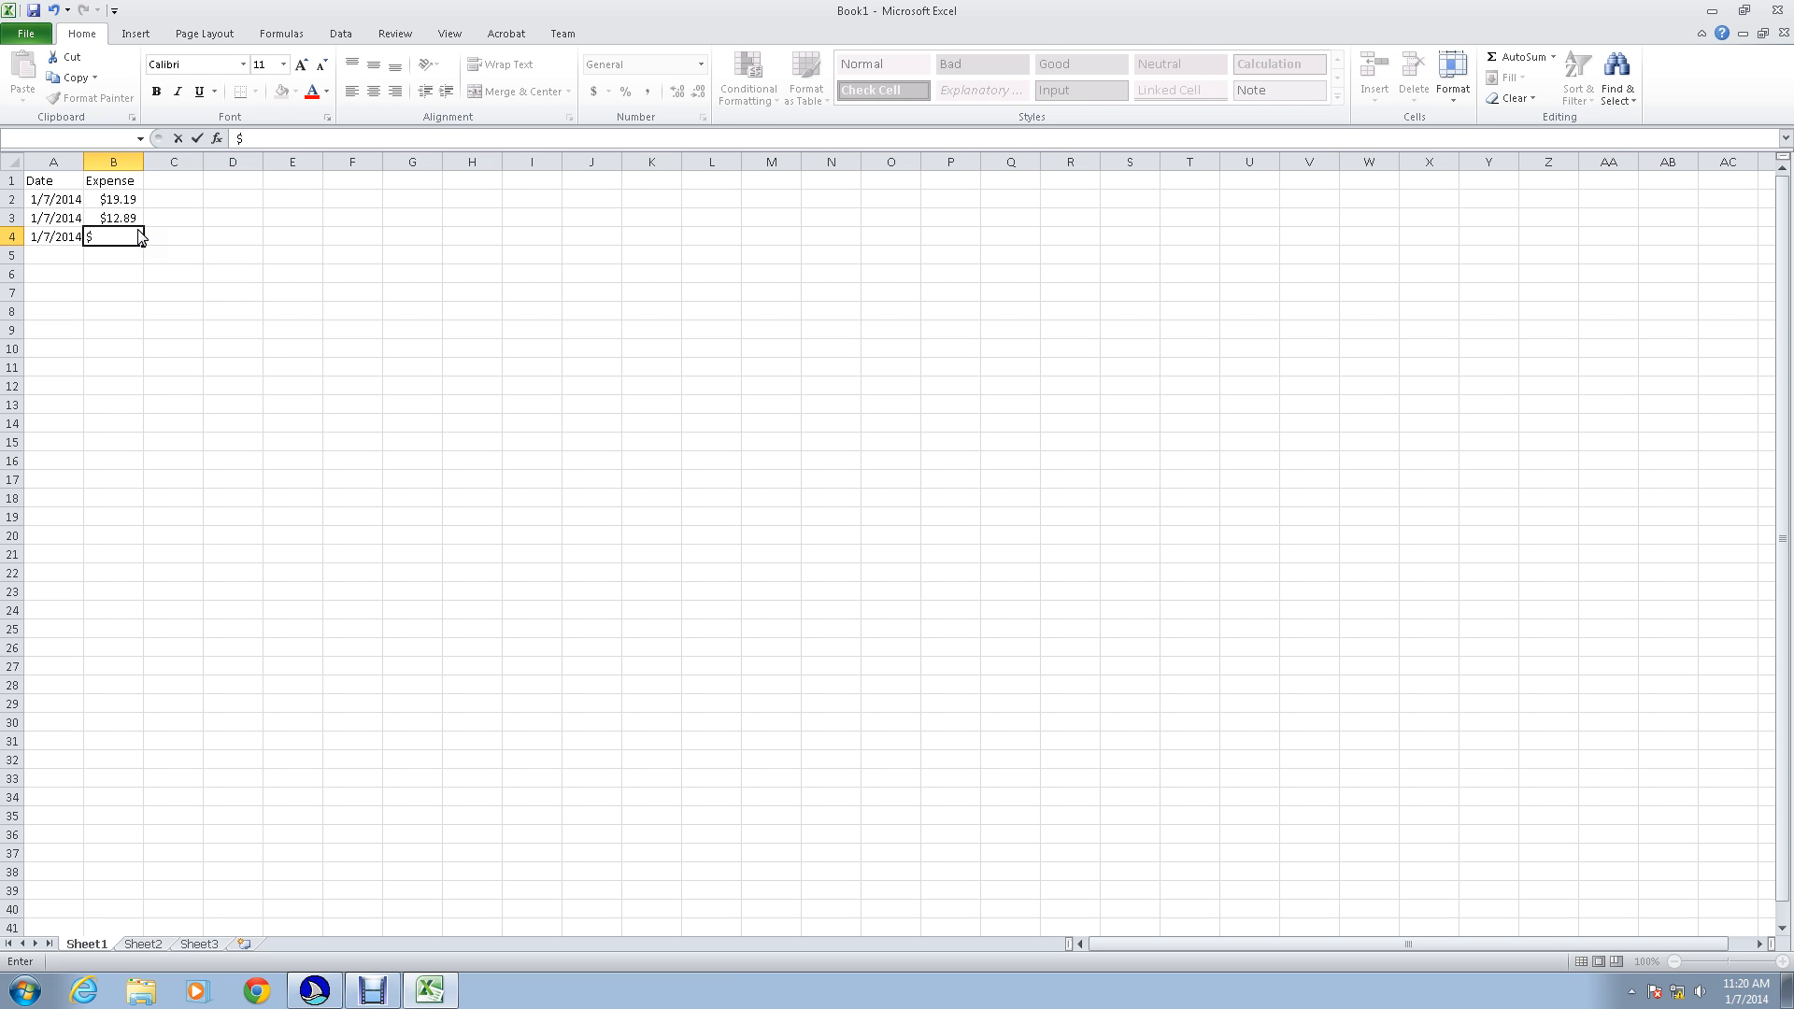
pyautogui.write('99.')
pyautogui.write('99')
pyautogui.press('Return')
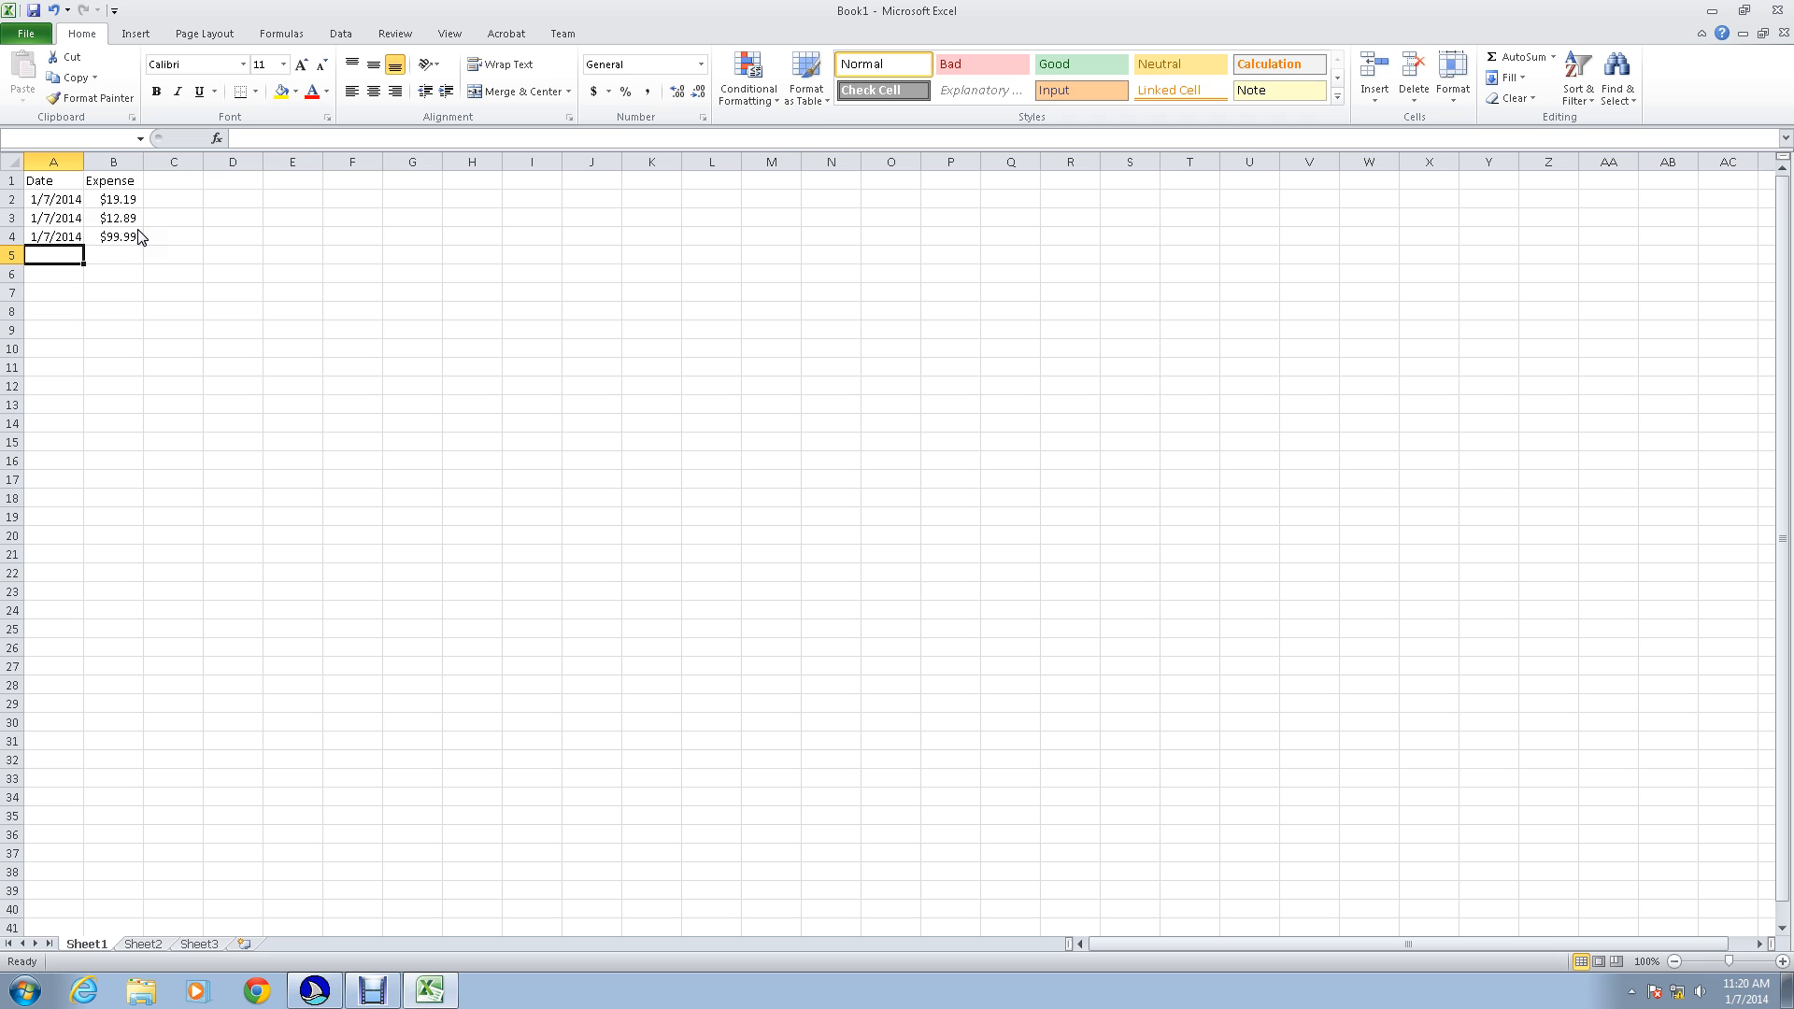
# Step: Label A5 as Total, add up the expenses in B5 with =SUM(B2,B3,B4), and return to B5 to review the result
pyautogui.write('Total')
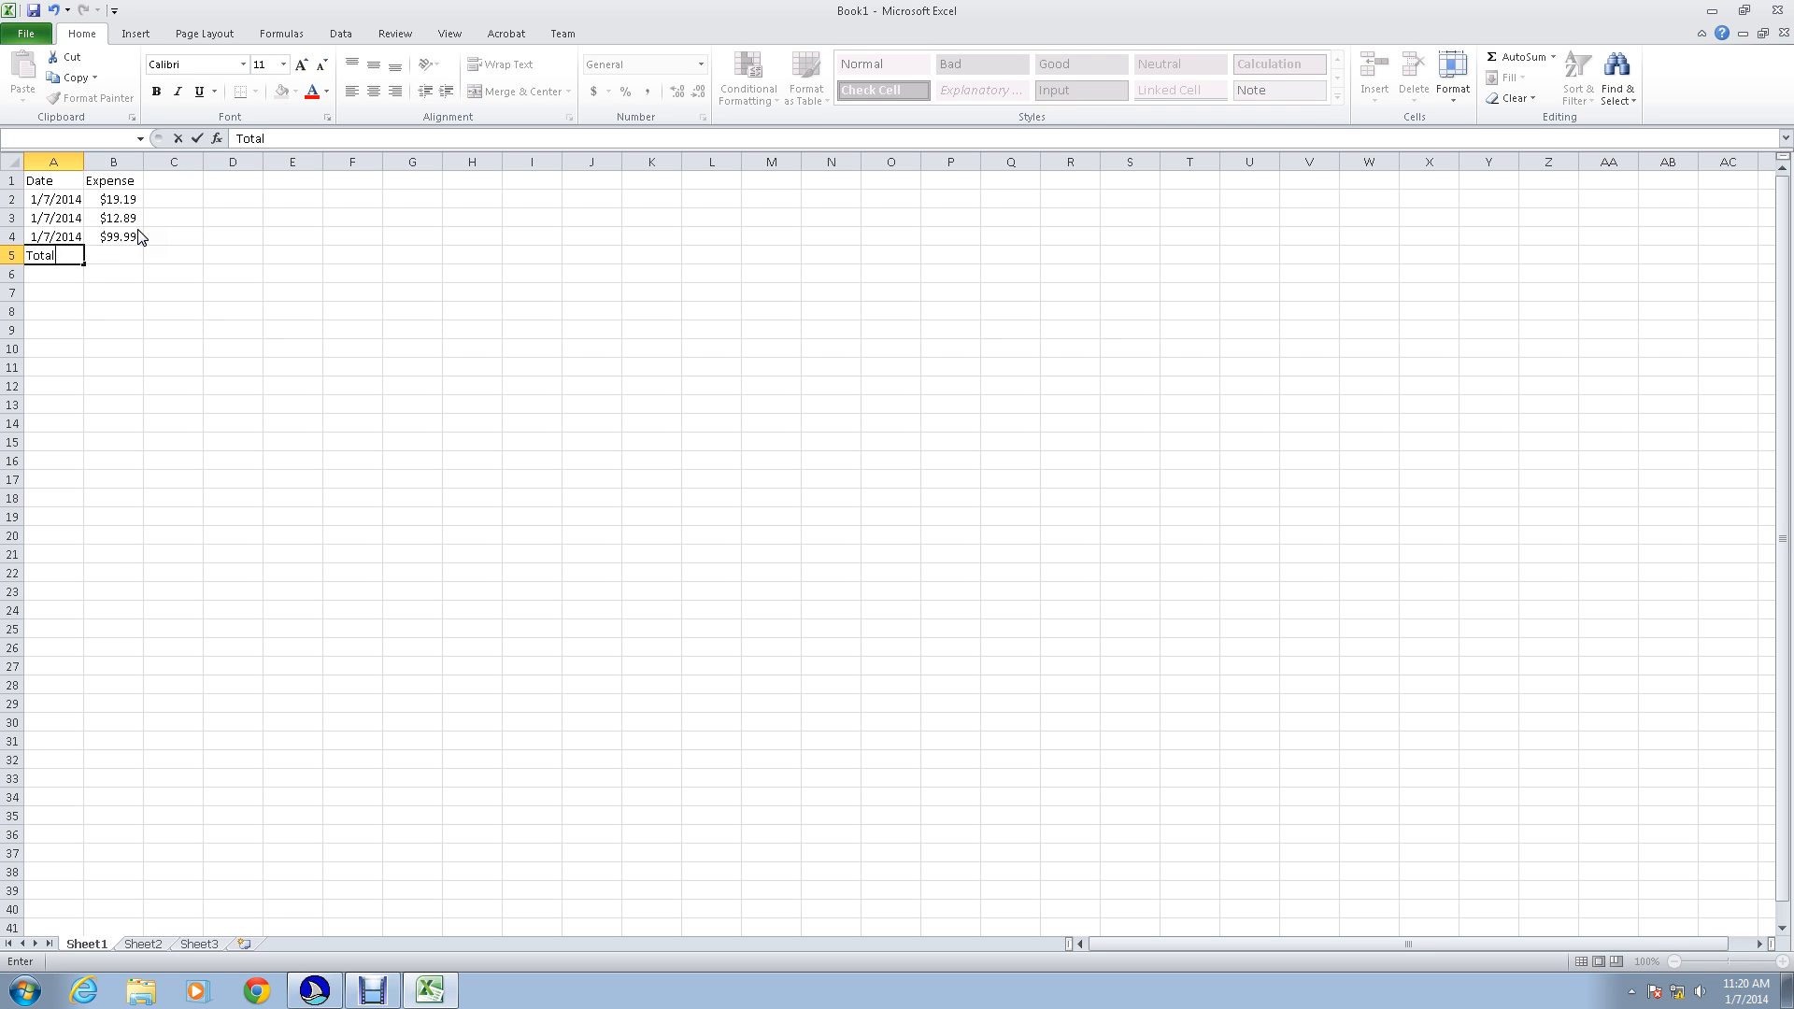
pyautogui.press('Tab')
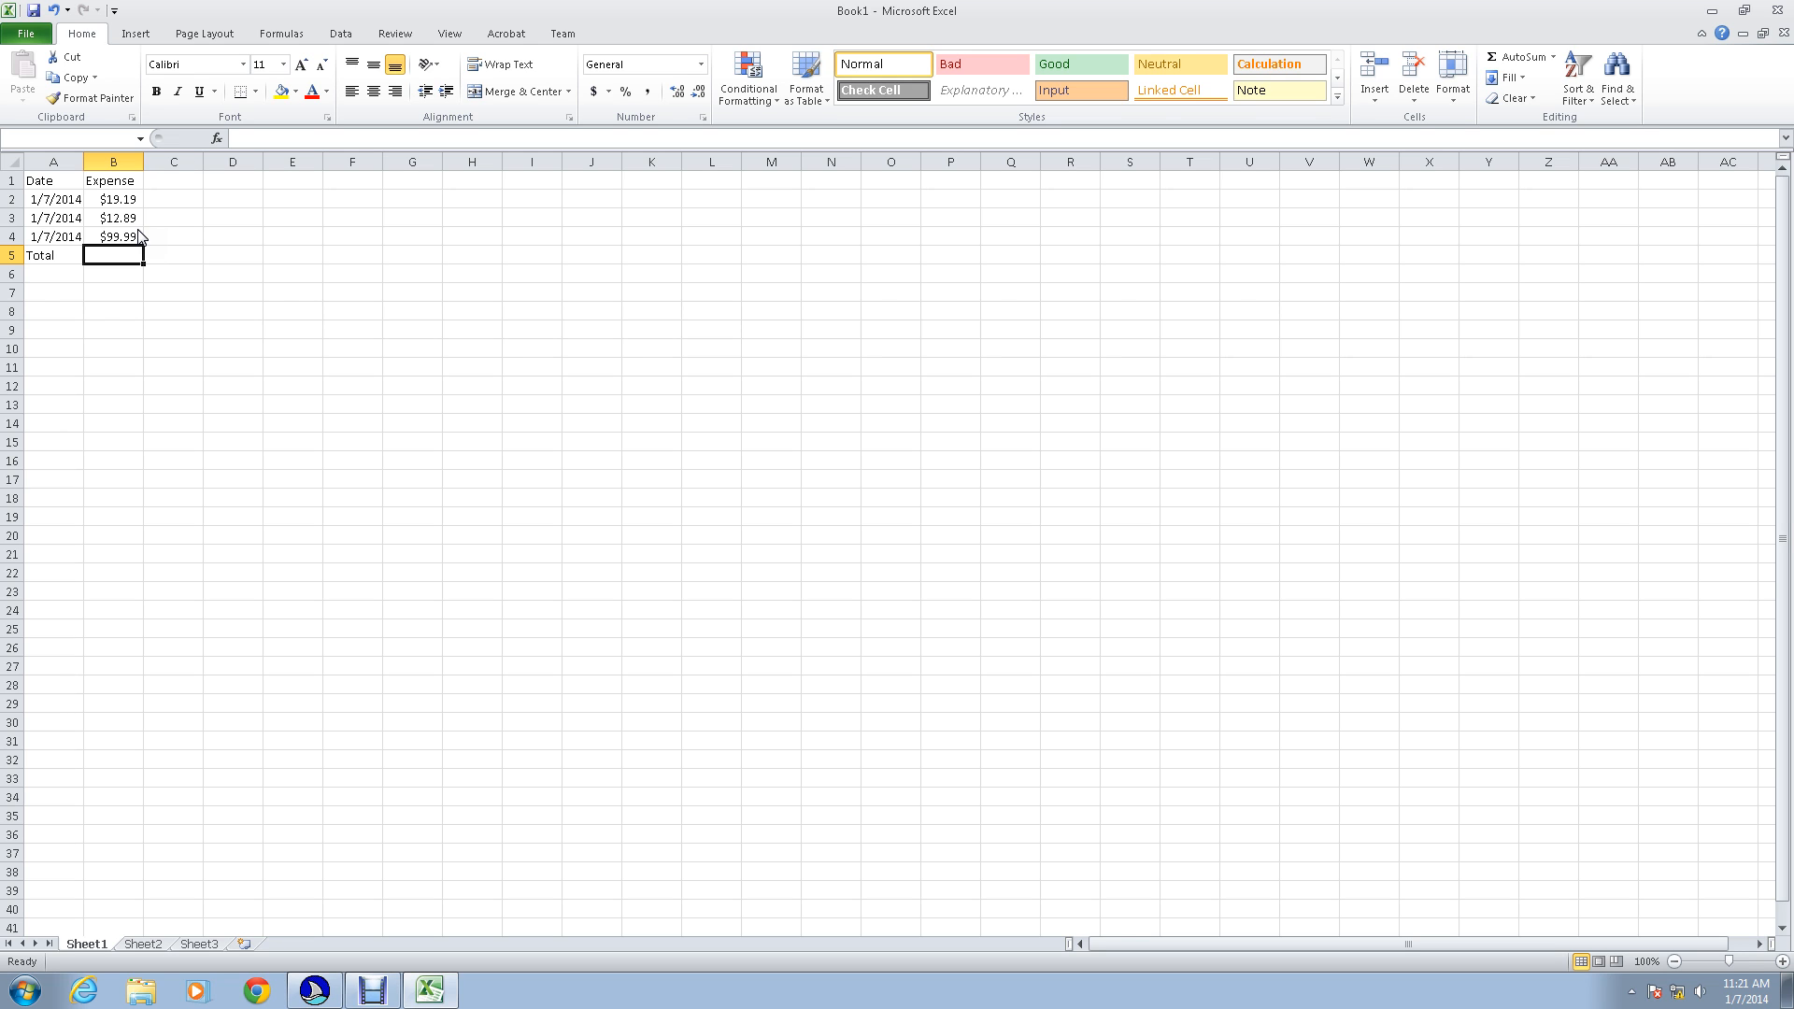
pyautogui.write('=')
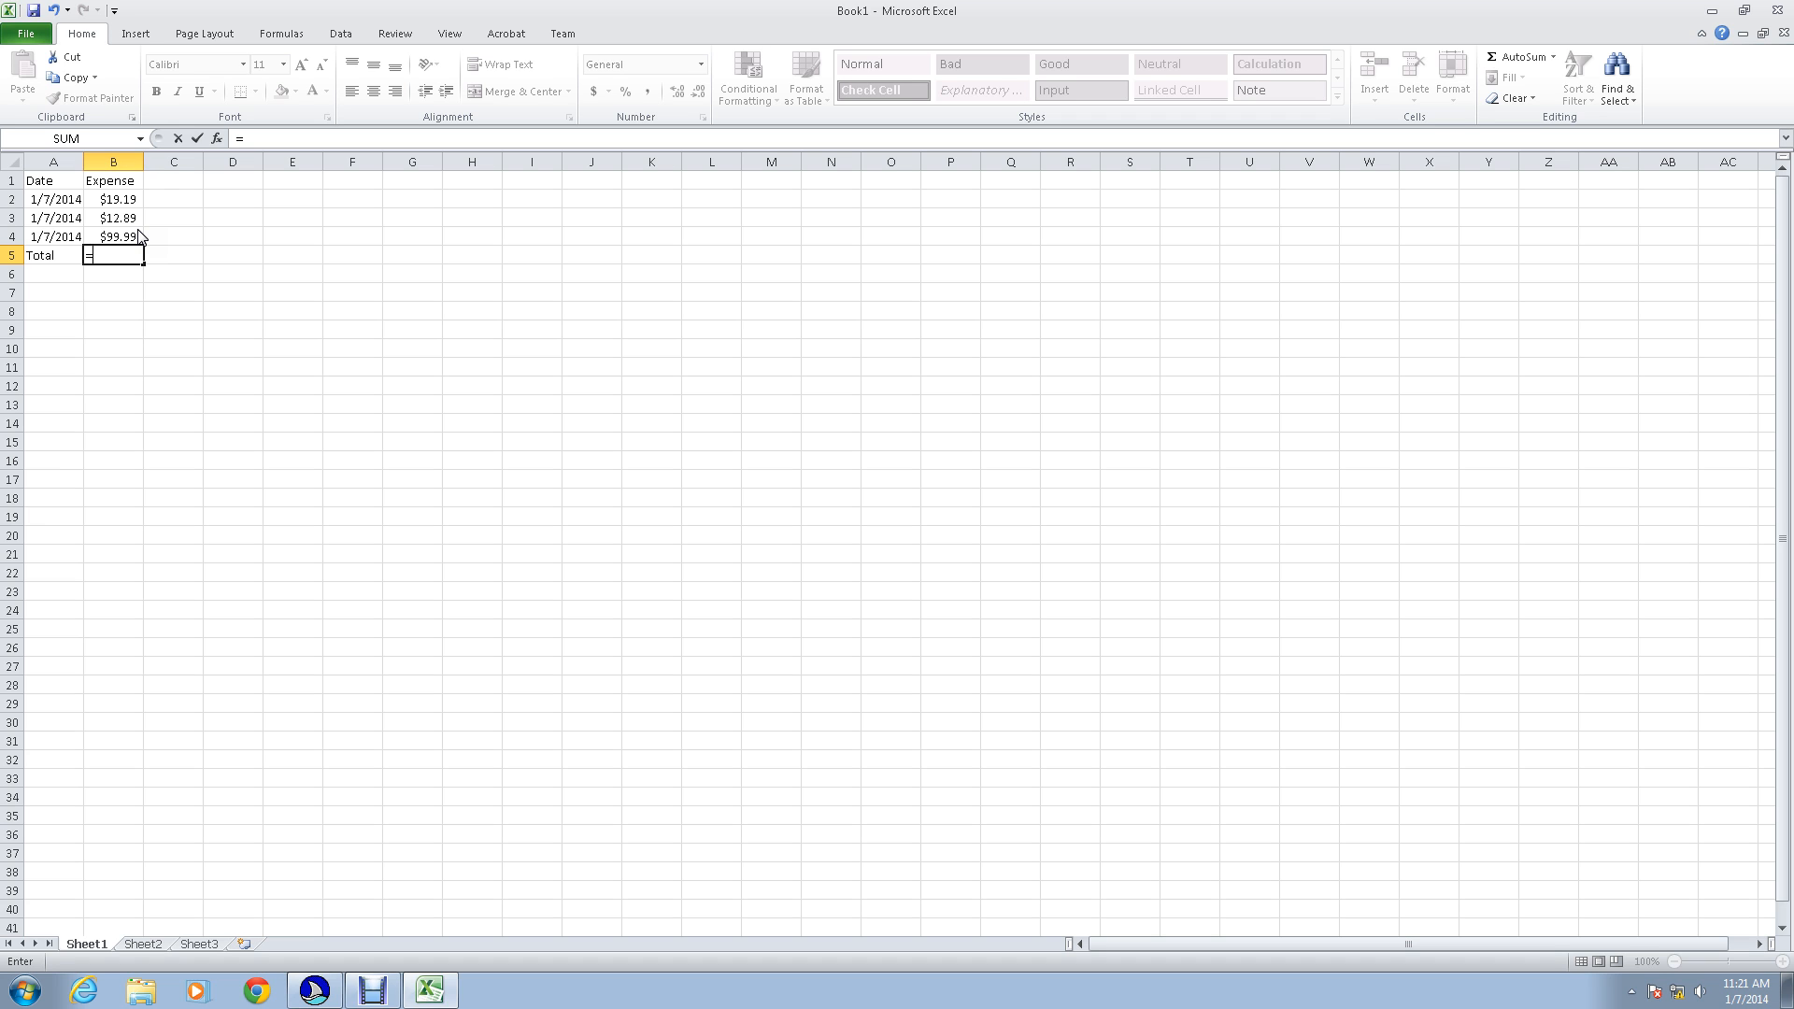
pyautogui.write('S')
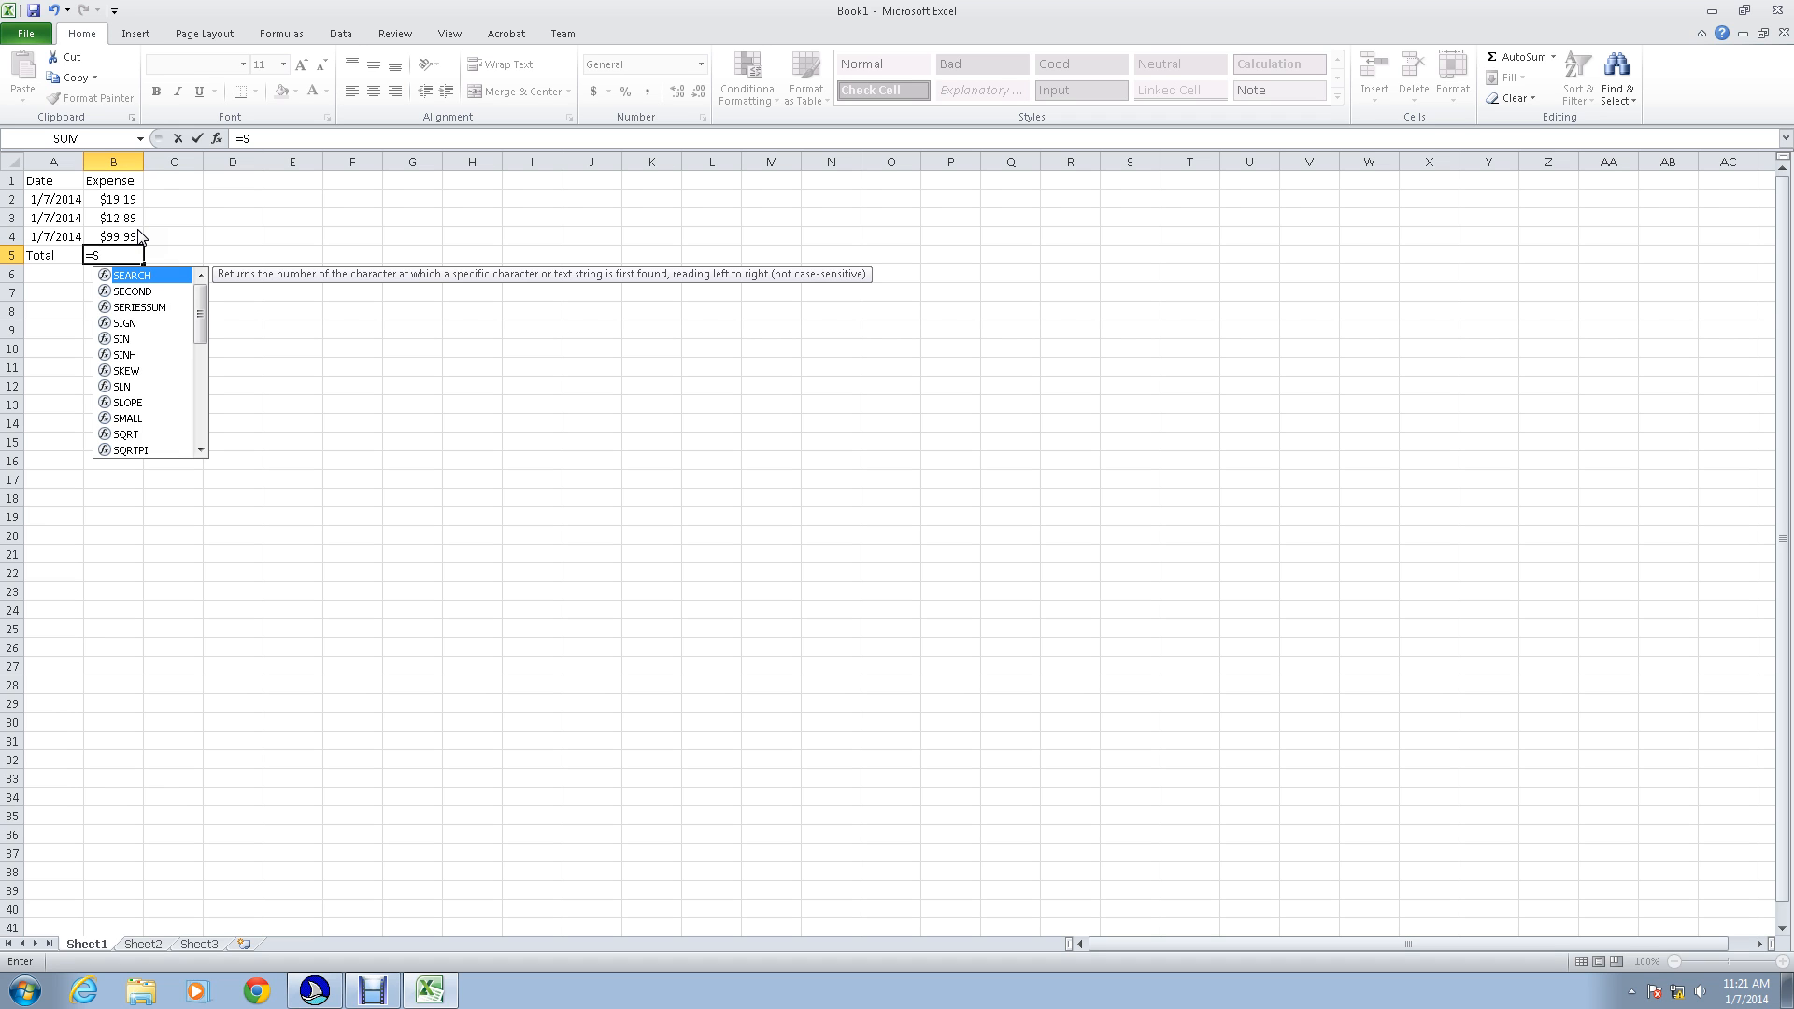
pyautogui.write('UM')
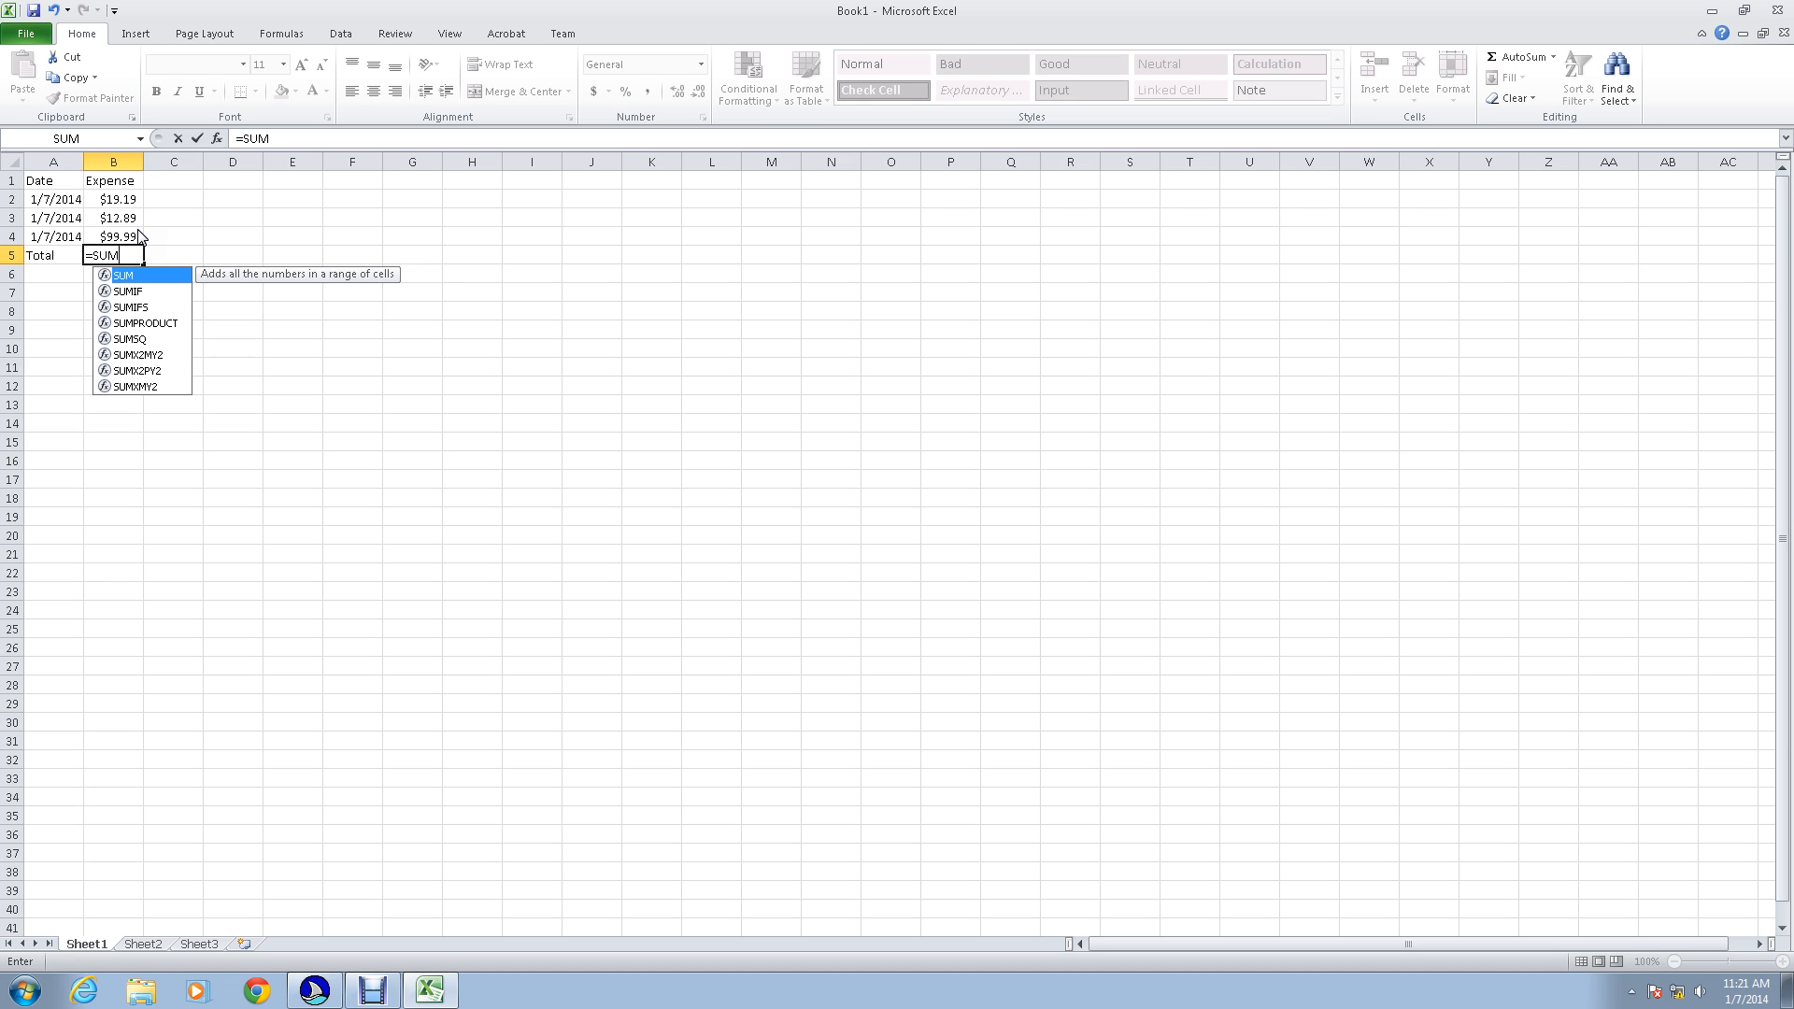
pyautogui.write('(')
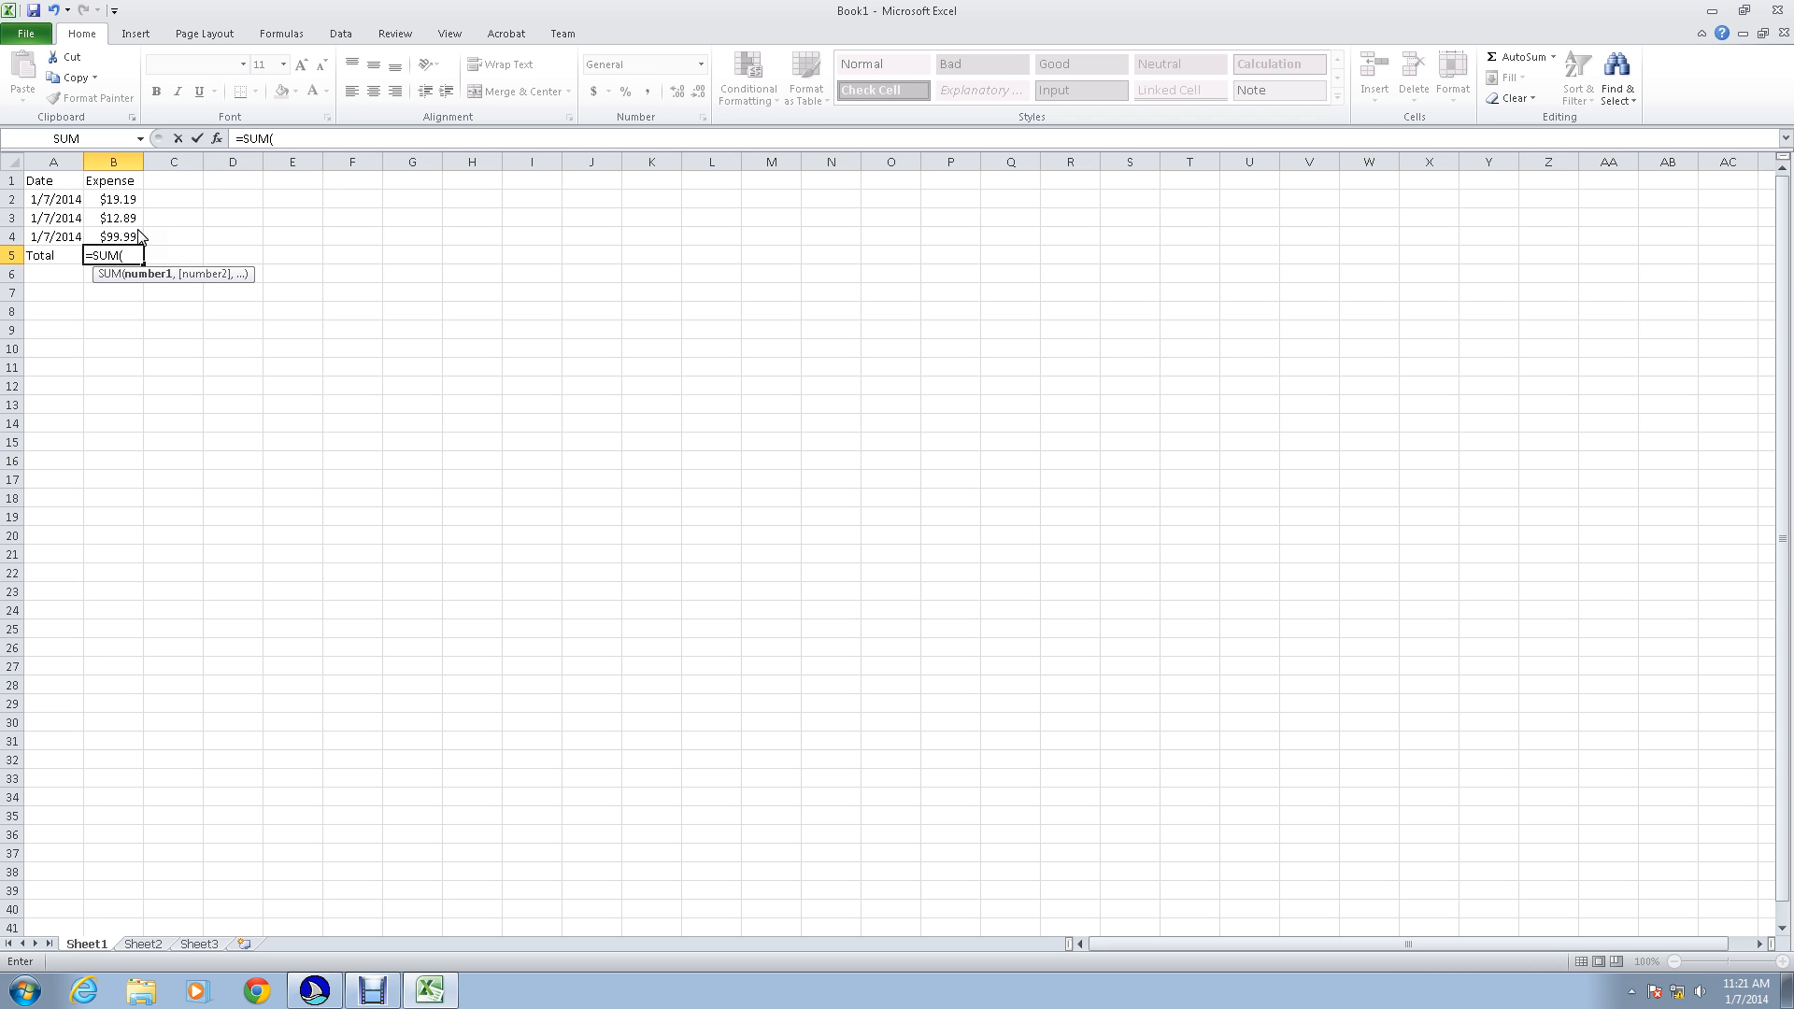
pyautogui.write('B2,')
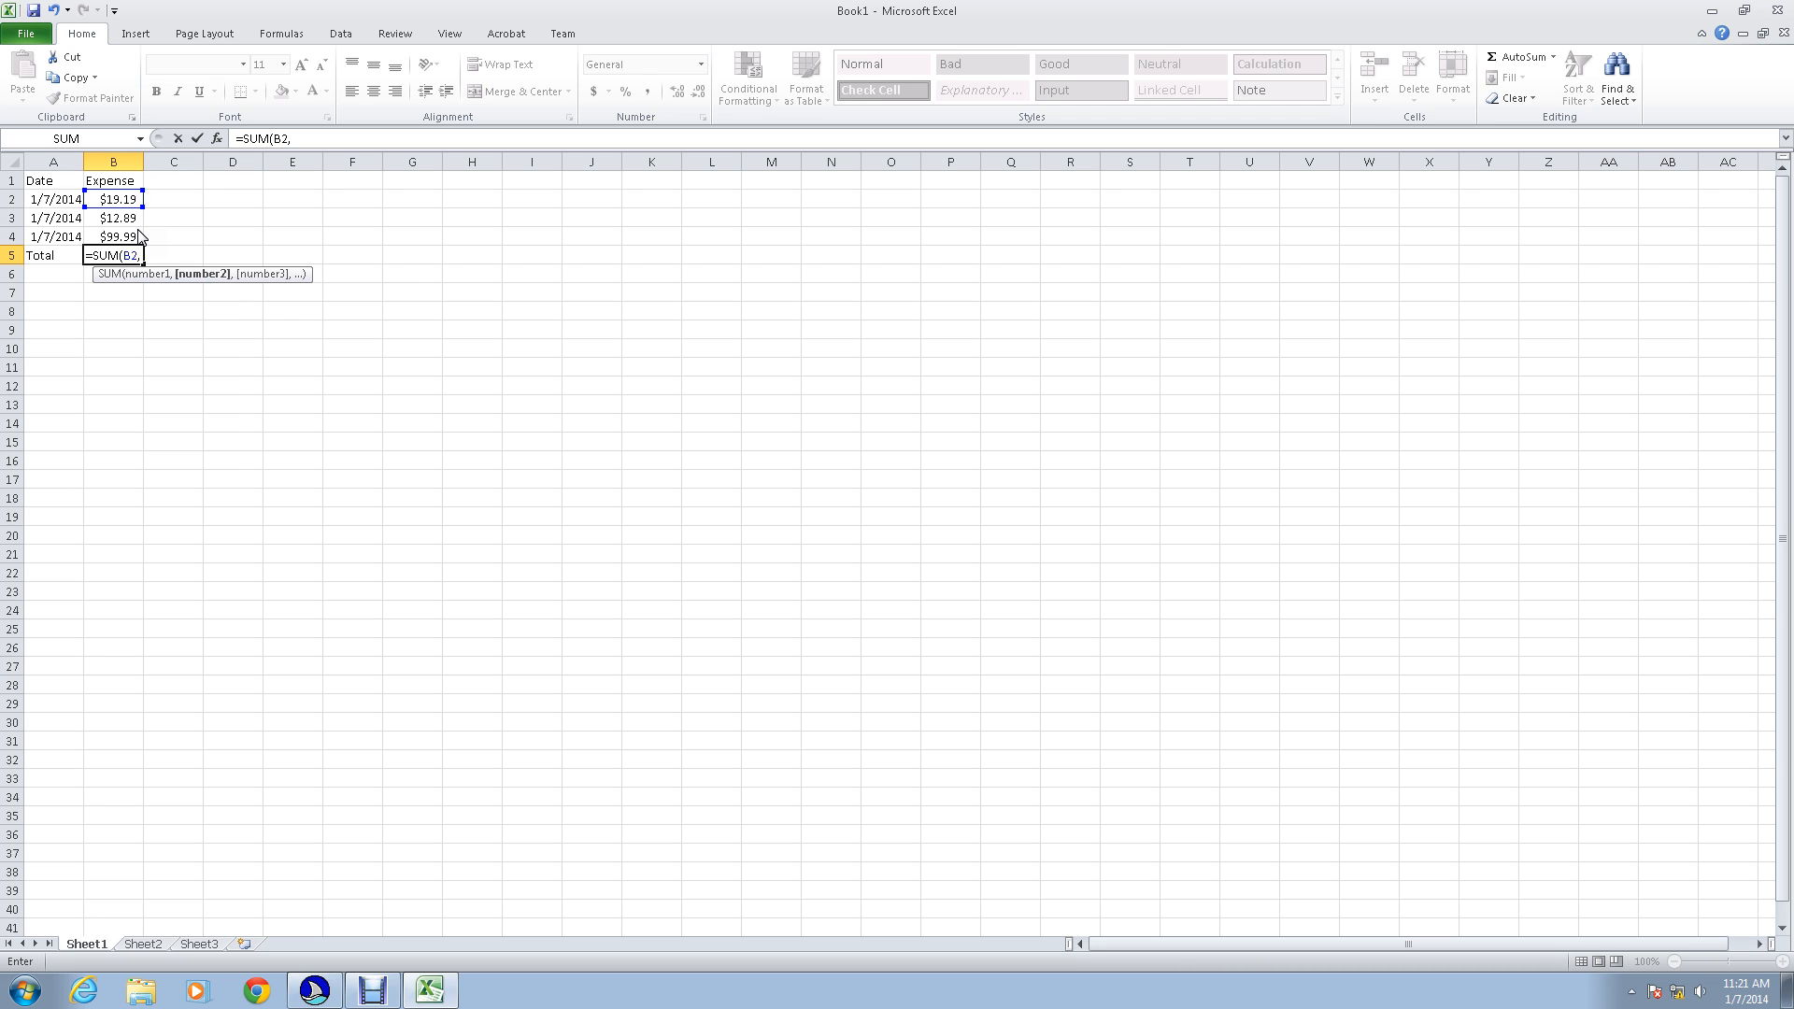
pyautogui.write('B3,')
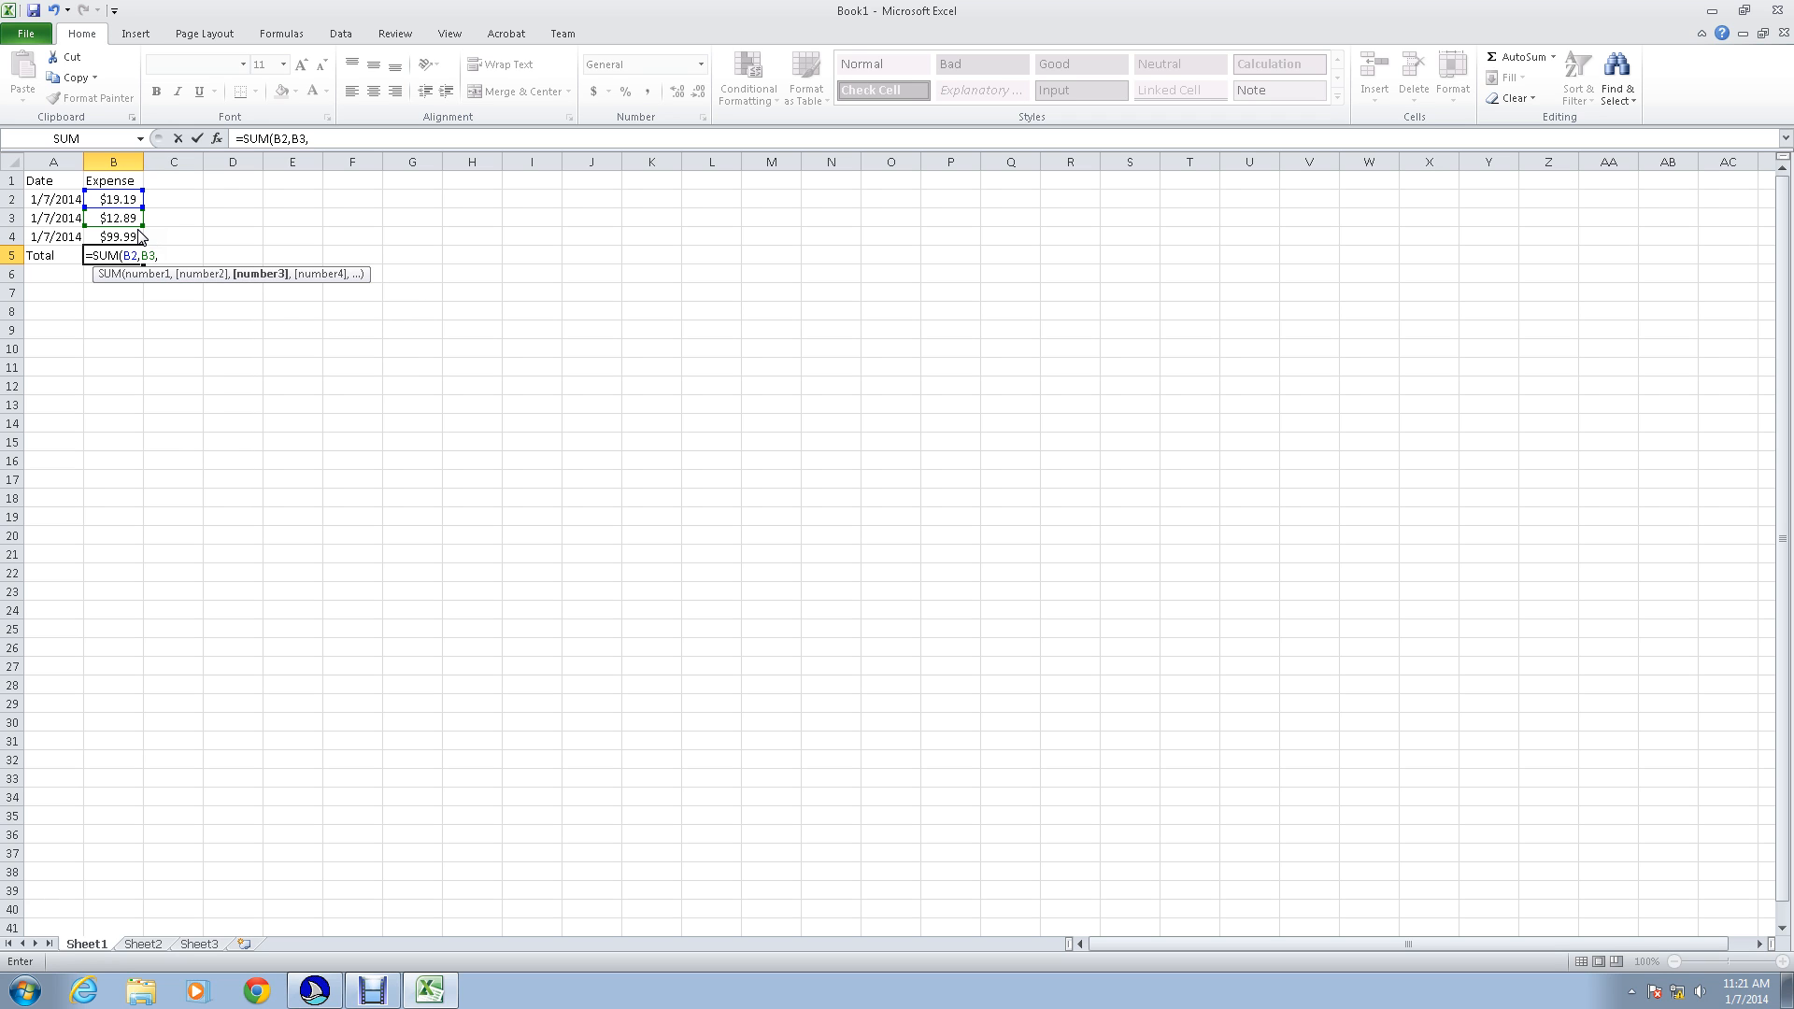
pyautogui.write('B4')
pyautogui.write(')')
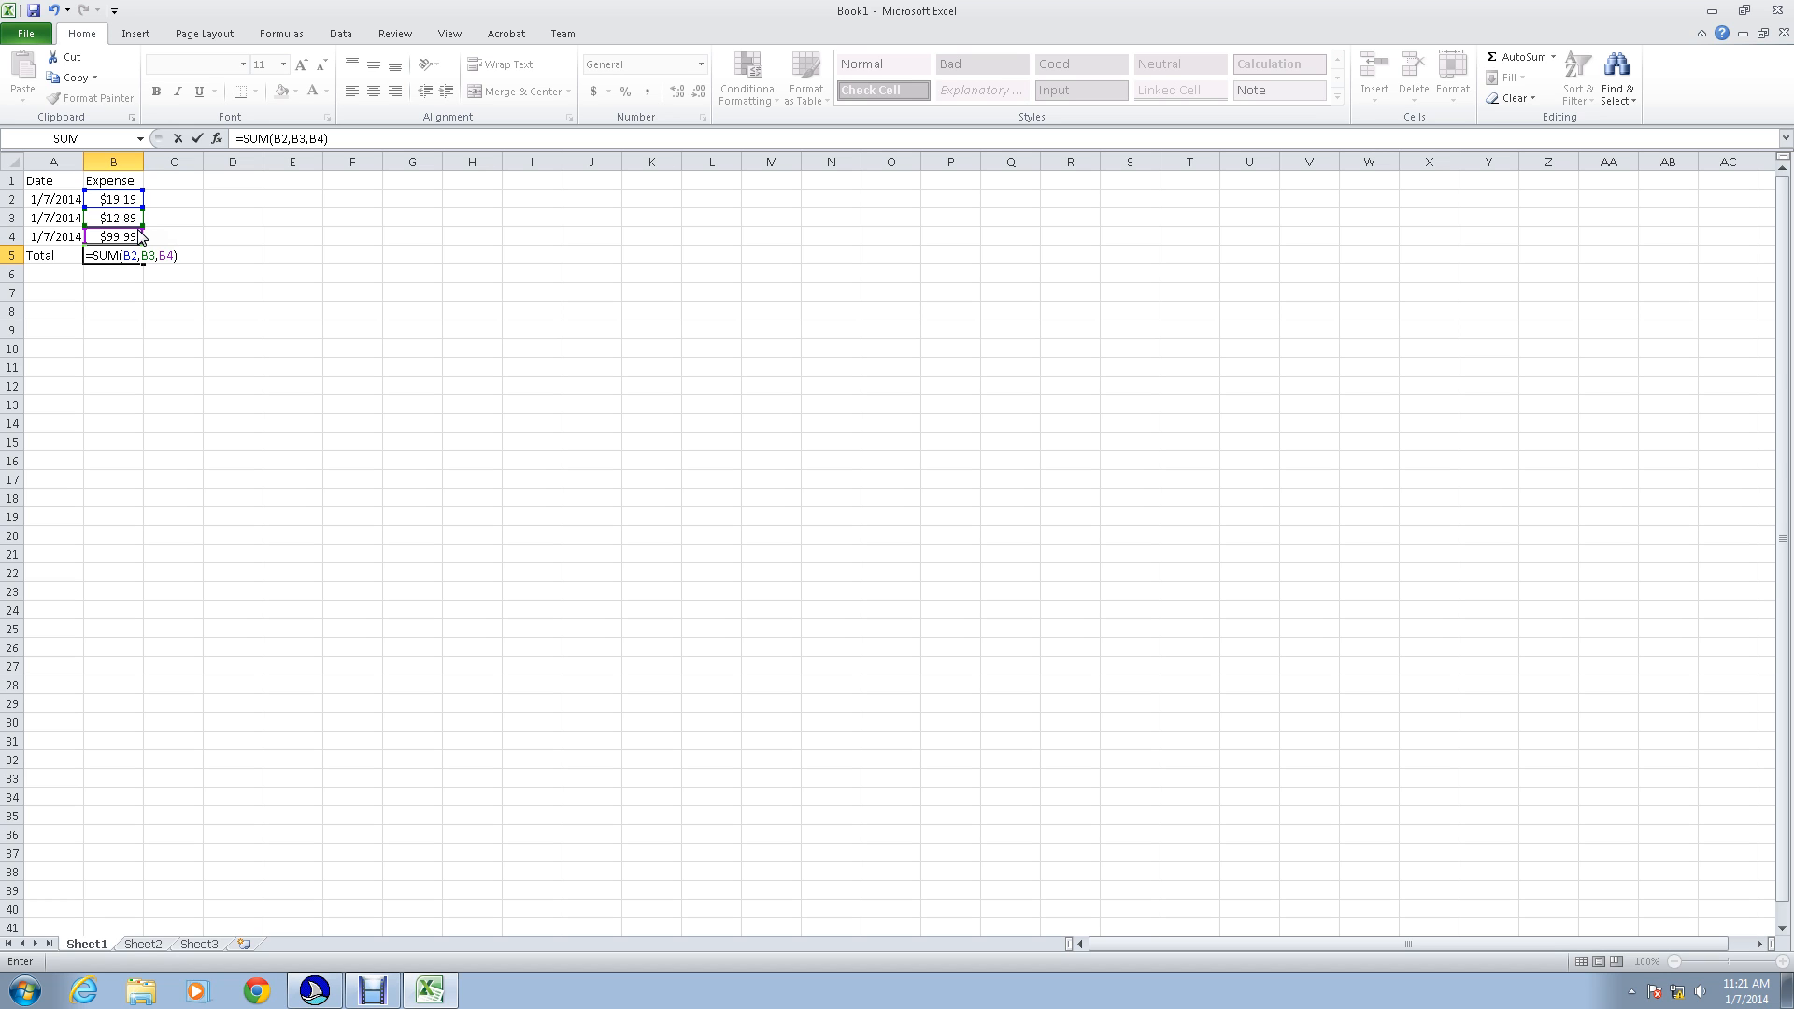
pyautogui.press('Return')
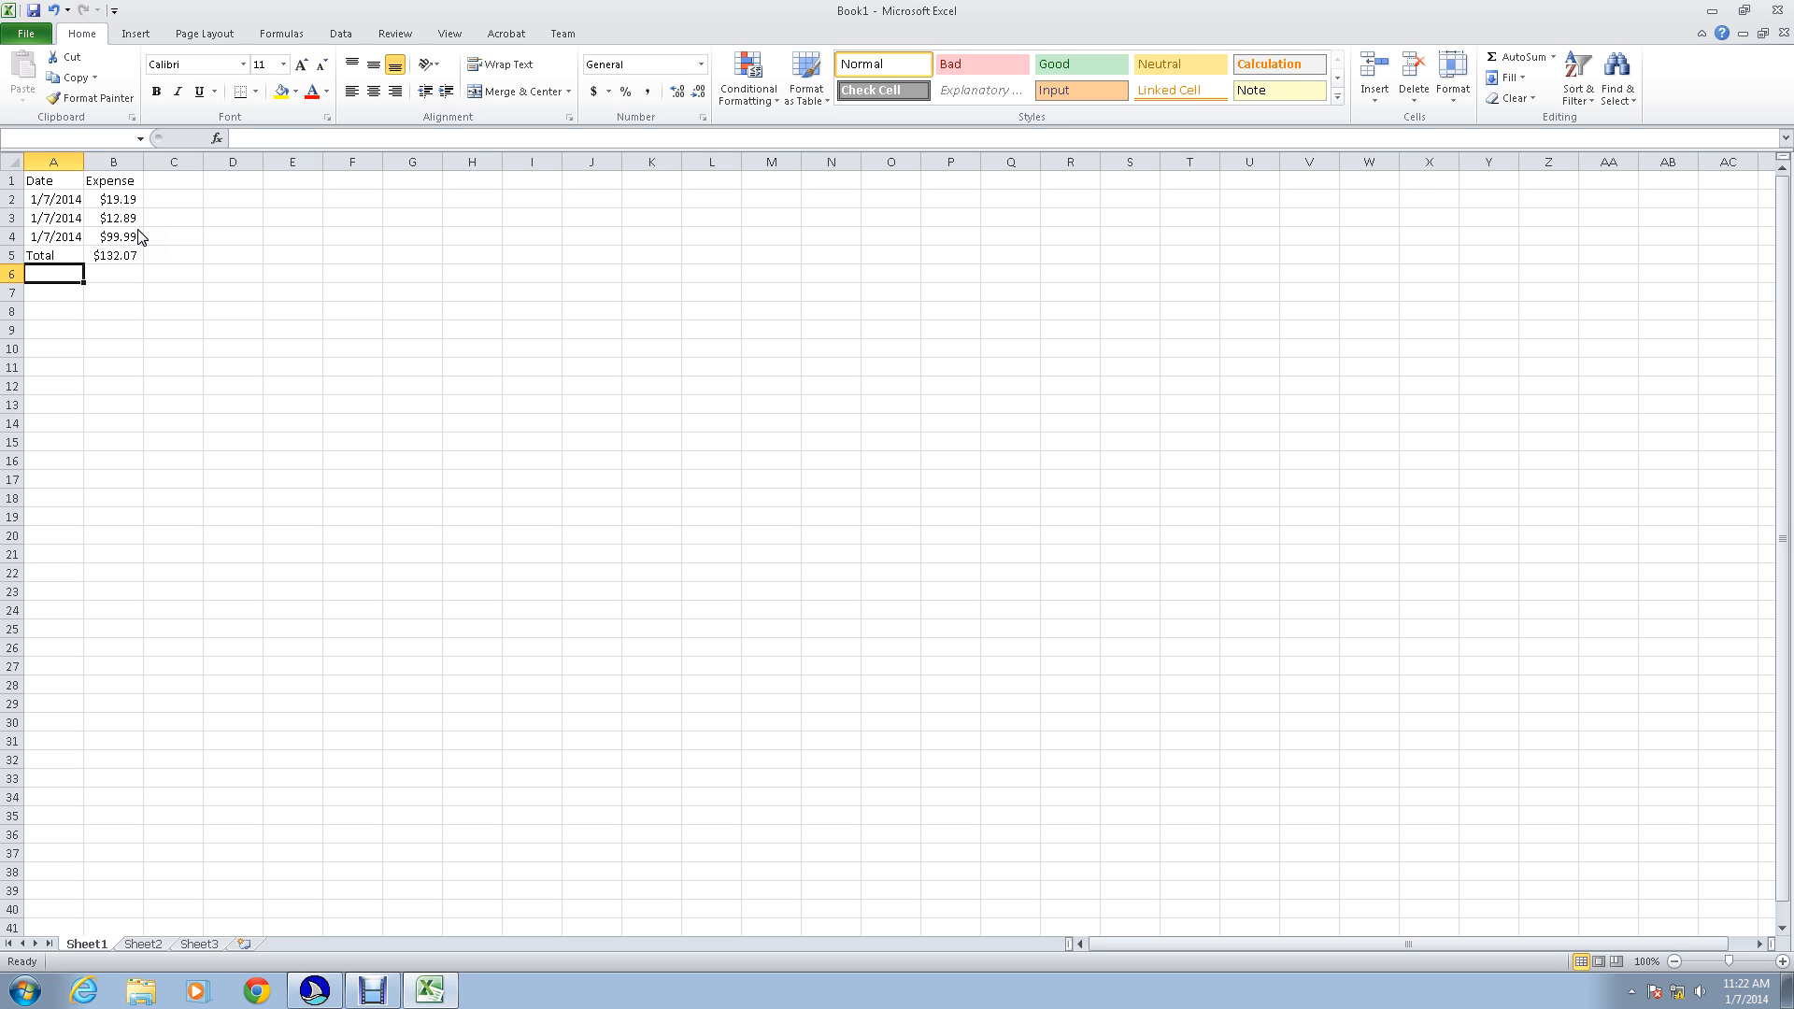
pyautogui.press('Up')
pyautogui.press('Right')
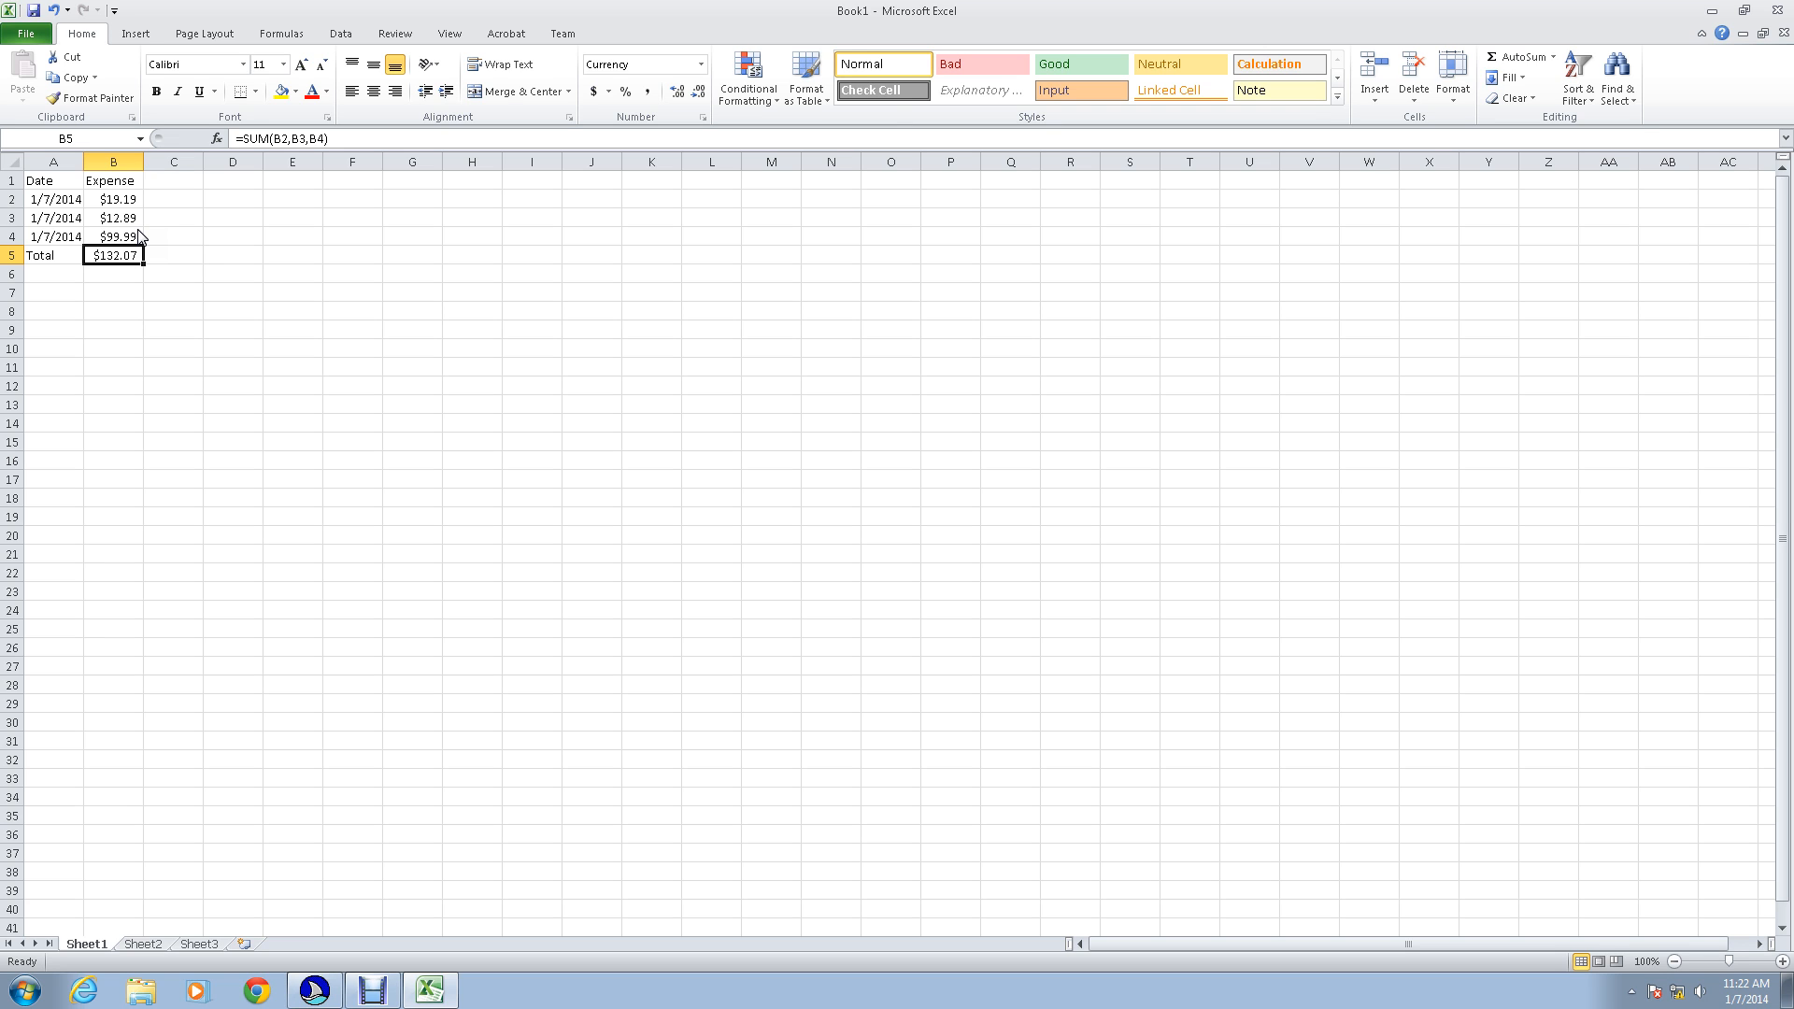
# Step: Save the workbook as demo in the Documents library and close Excel
pyautogui.hotkey('ctrl', 's')
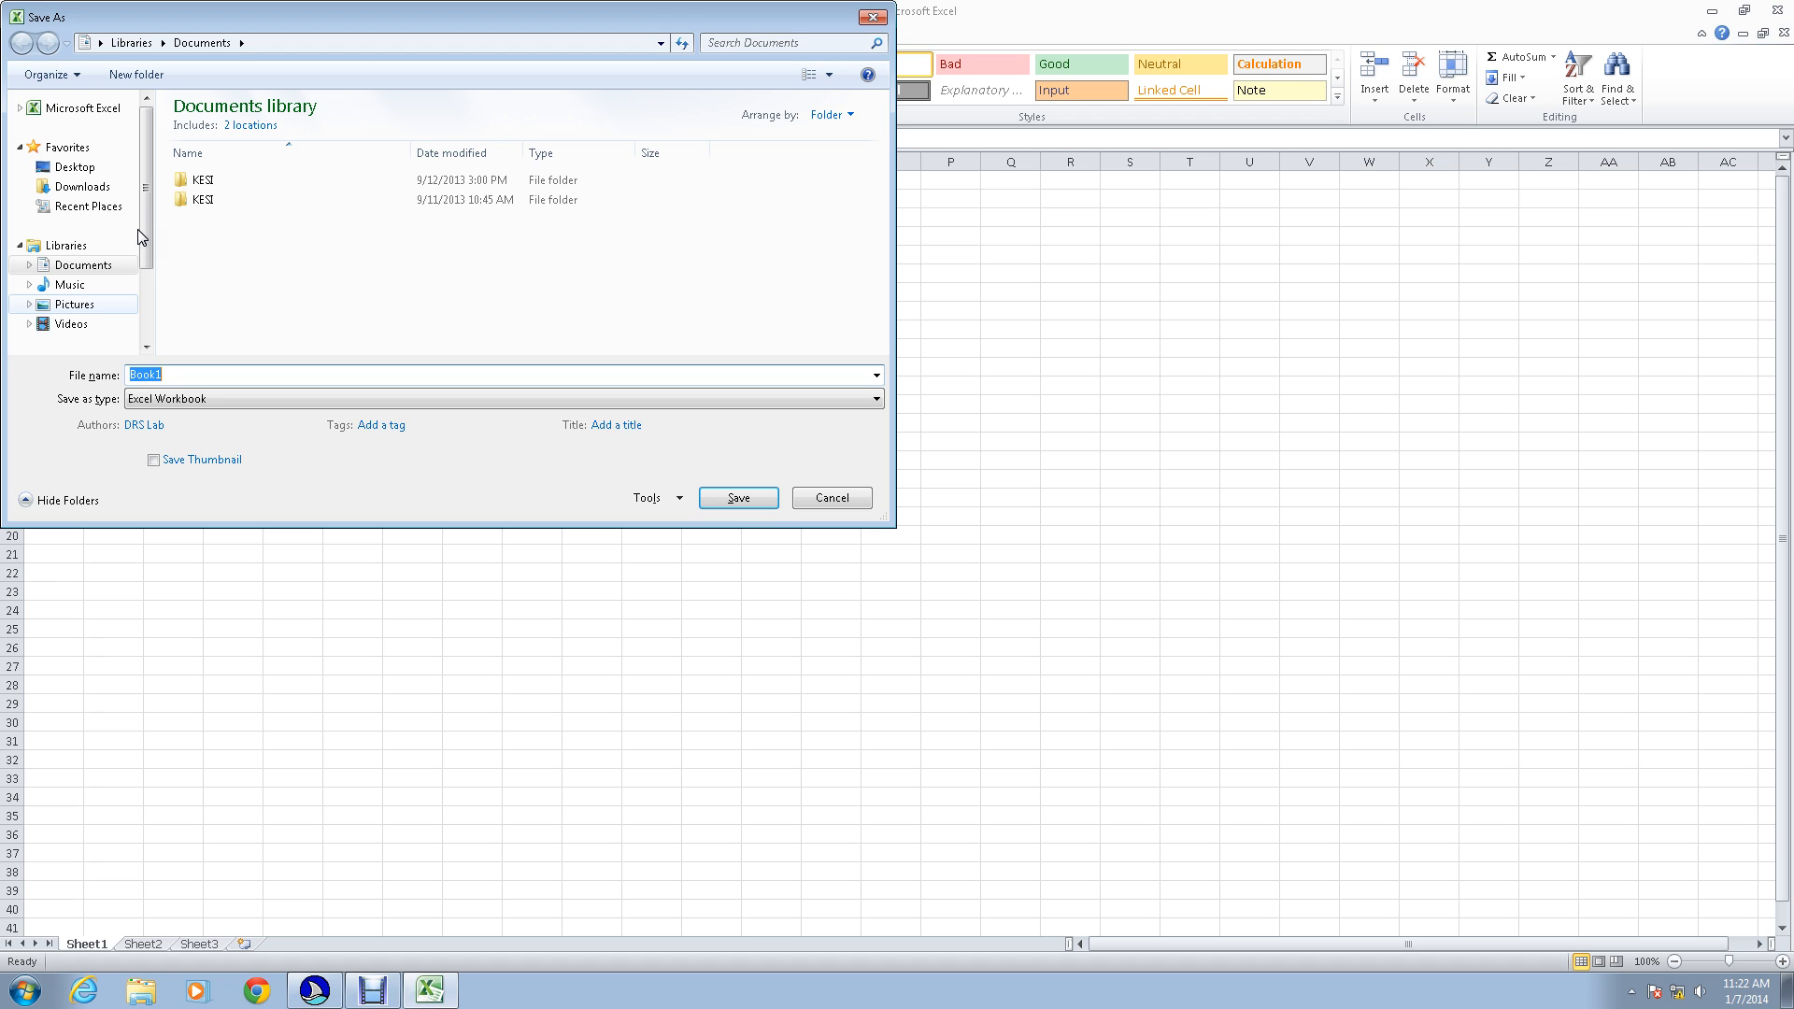
pyautogui.write('demo')
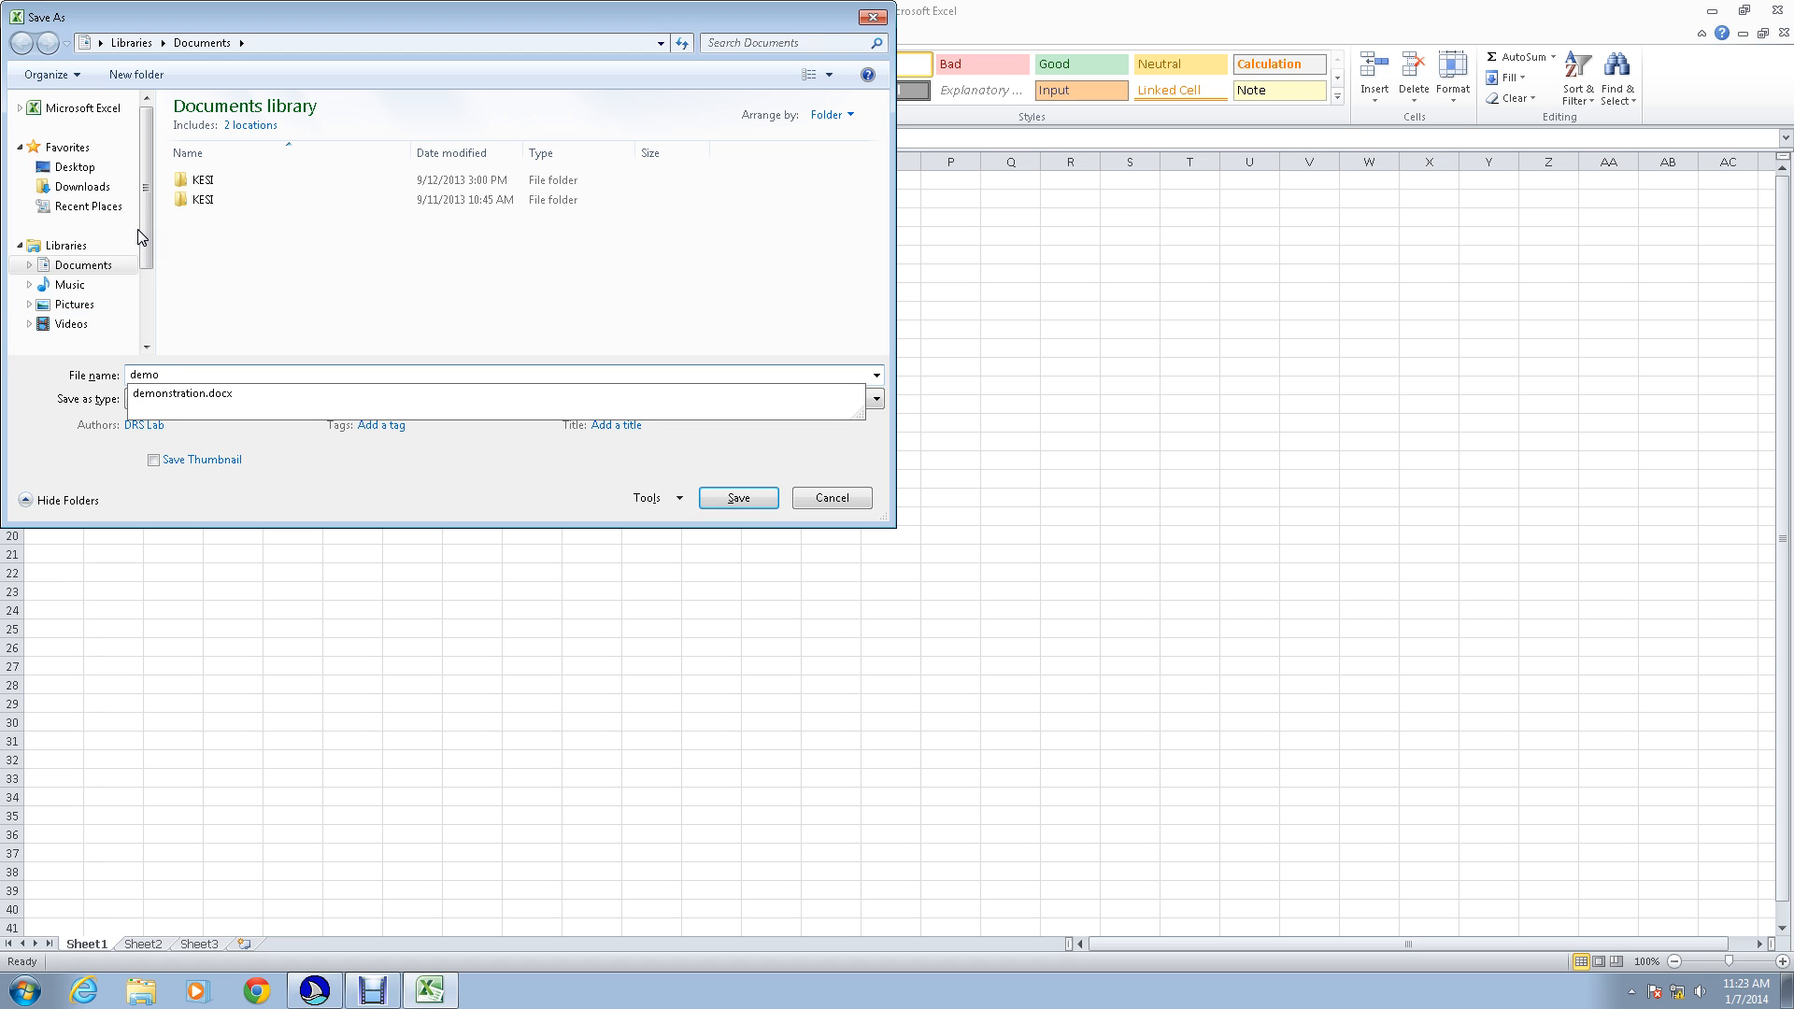
pyautogui.press('Return')
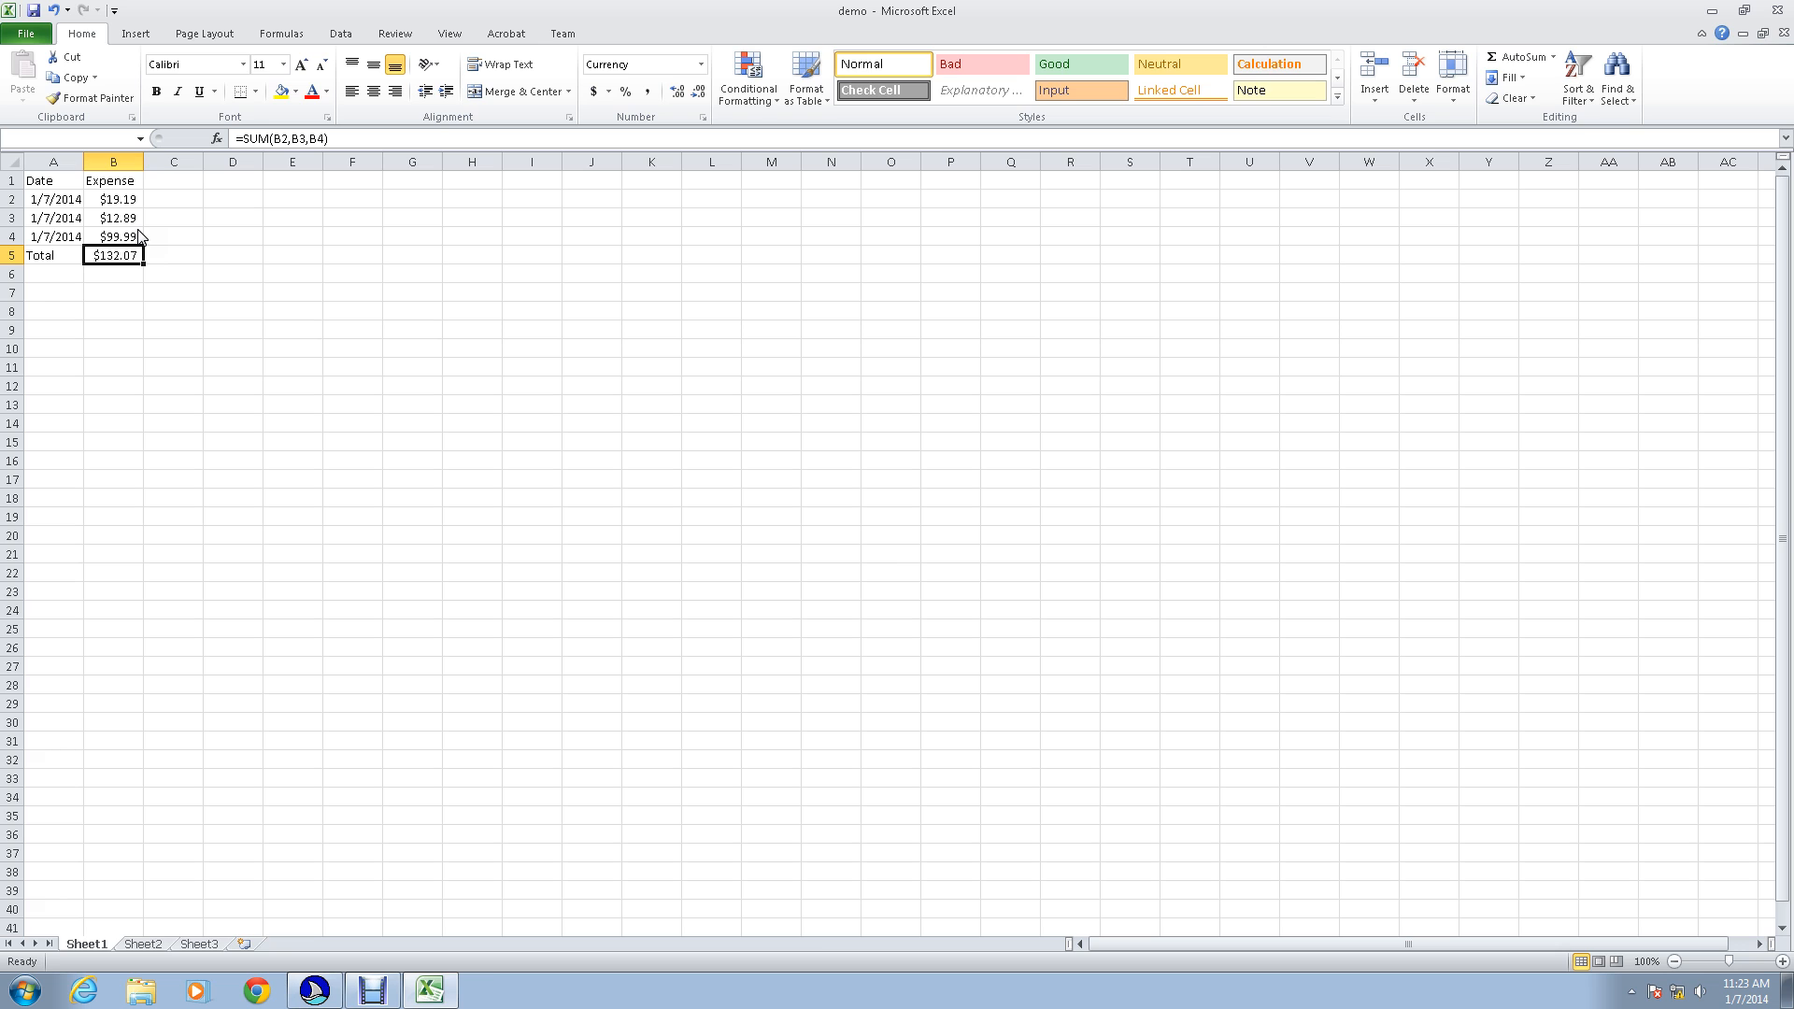
pyautogui.hotkey('alt', 'F4')
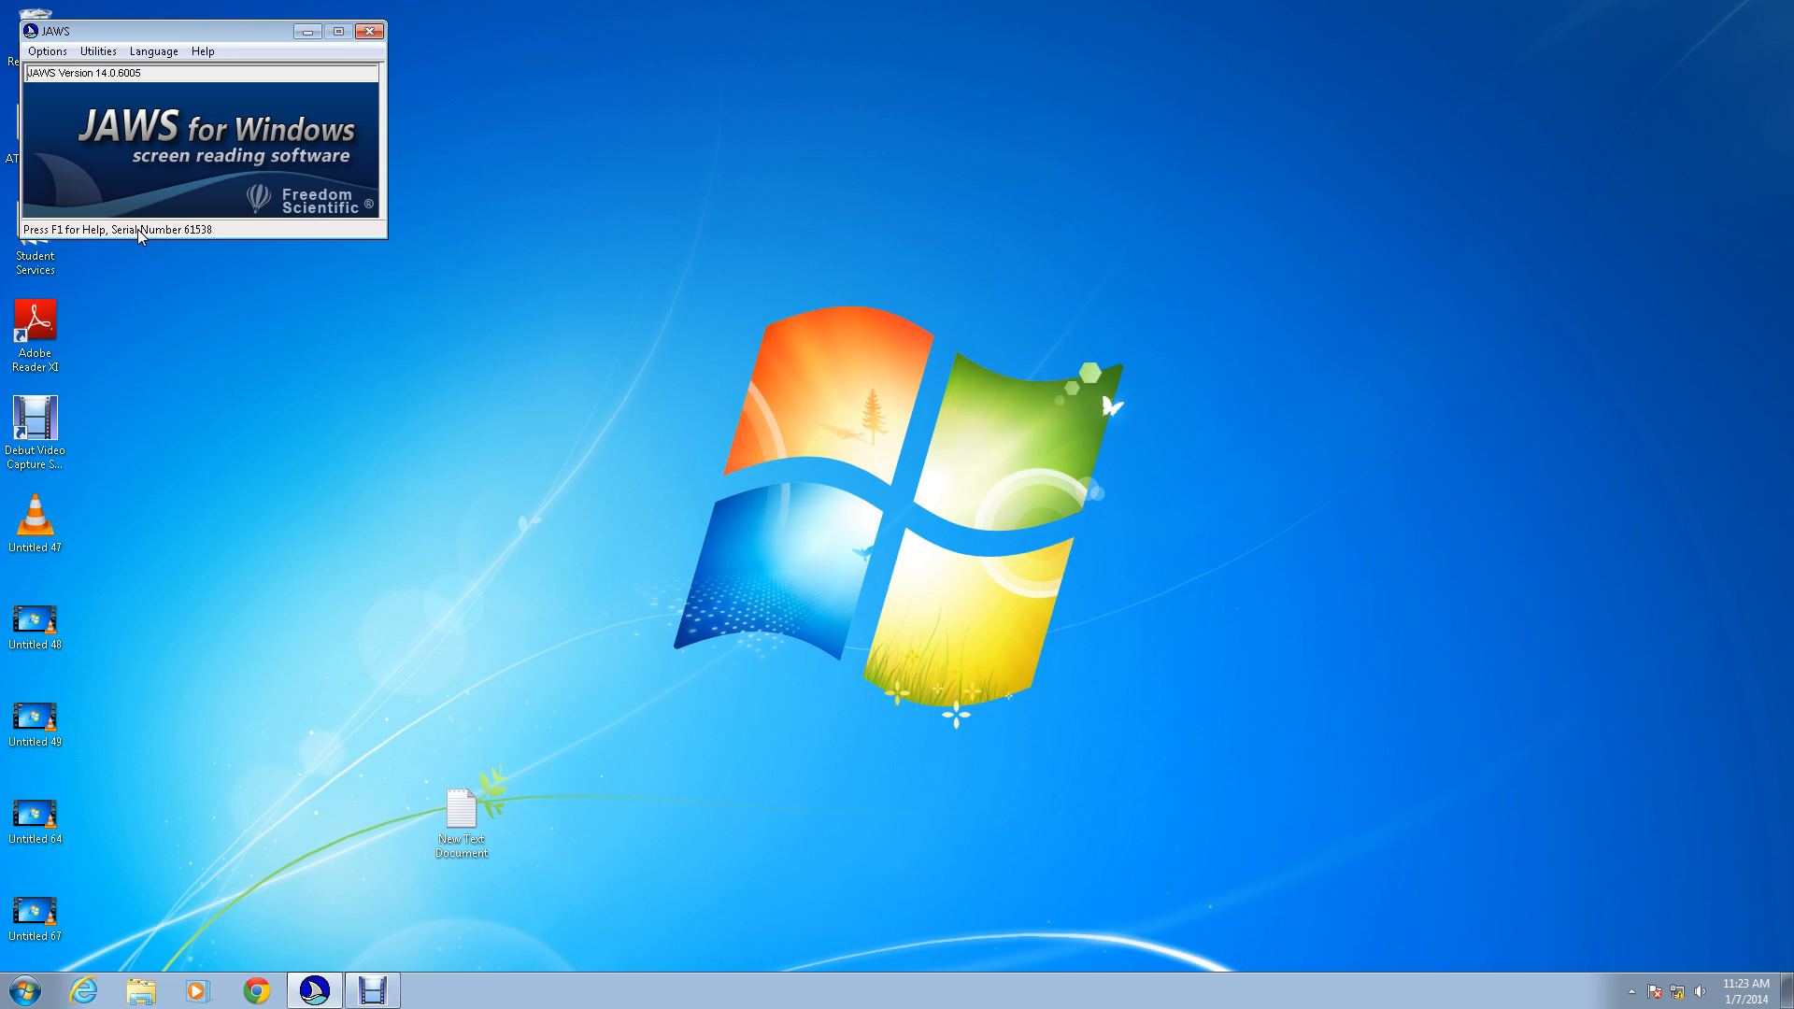